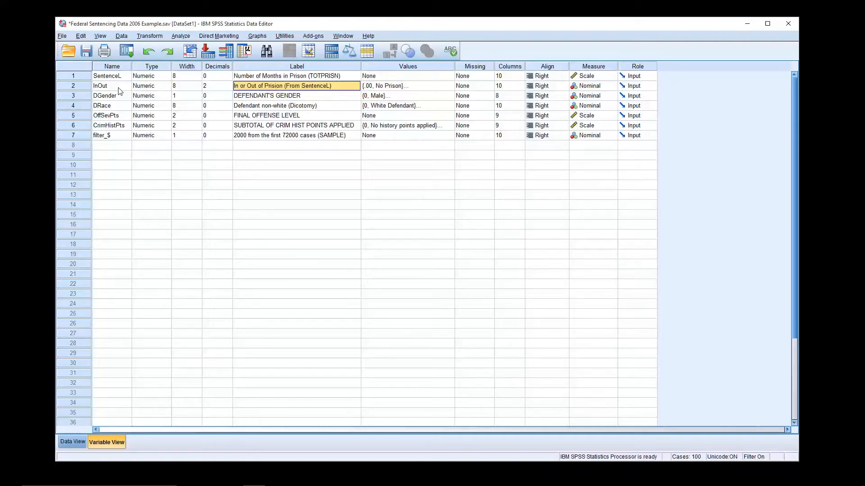
Review the value labels defined for the InOut and DGender variables, leaving both definitions without edits.
left_click(450, 86)
left_click(450, 85)
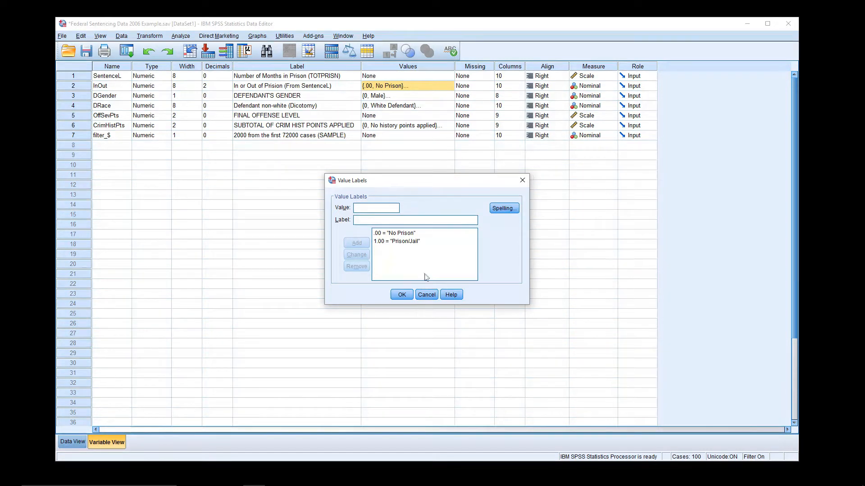
left_click(426, 295)
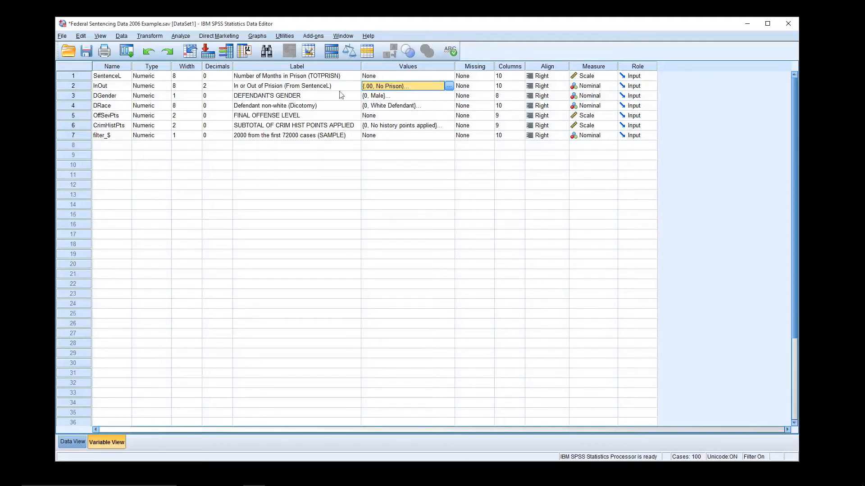
left_click(450, 99)
left_click(450, 97)
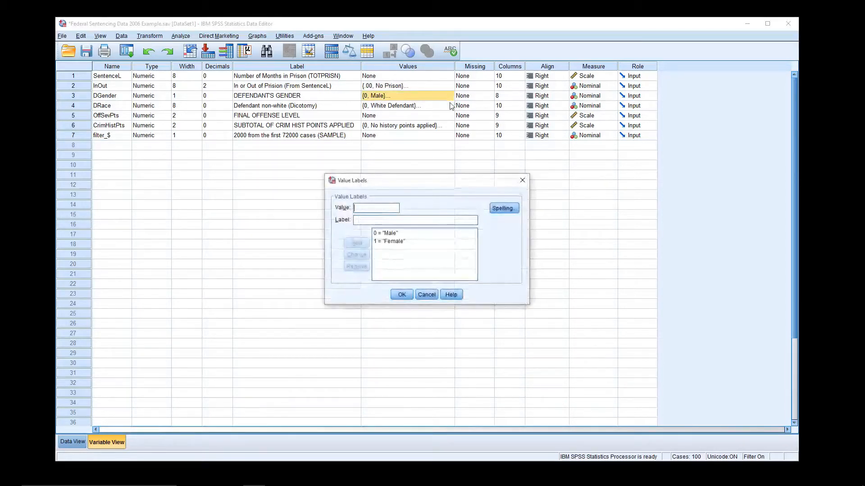
left_click(427, 295)
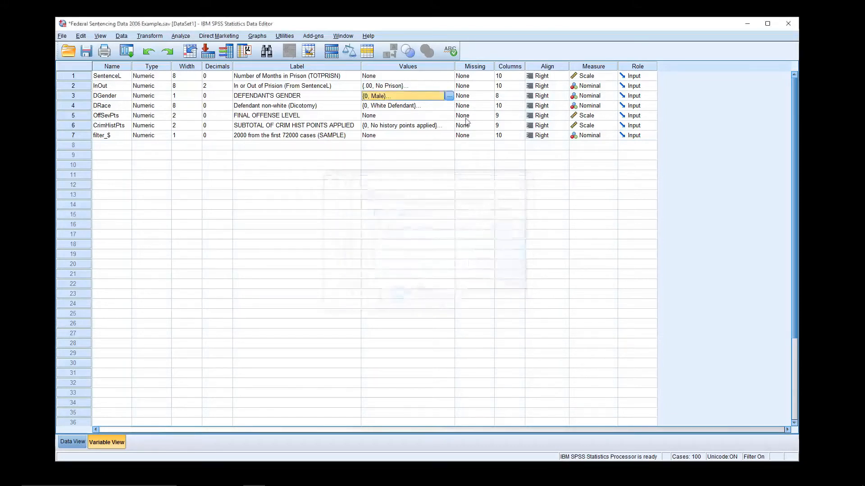
Review the value labels defined for the DRace and CrimHistPts variables, leaving both definitions without edits.
left_click(452, 107)
left_click(451, 106)
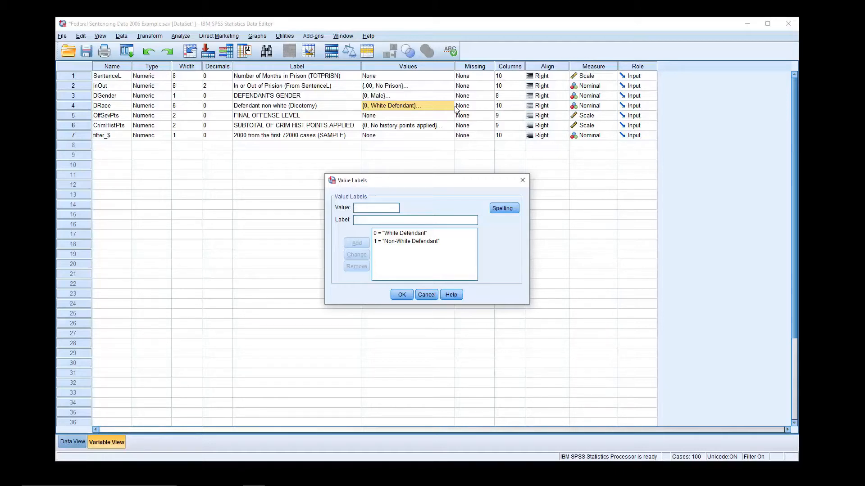
left_click(522, 180)
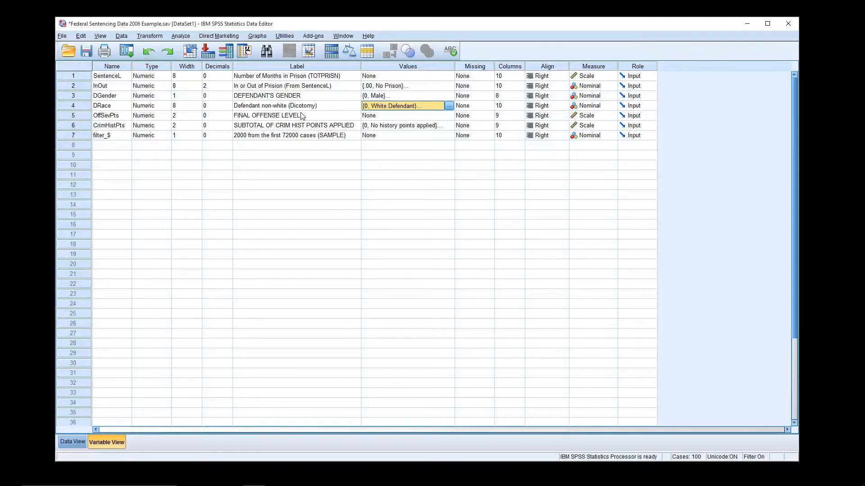
left_click(442, 125)
left_click(449, 125)
left_click(522, 178)
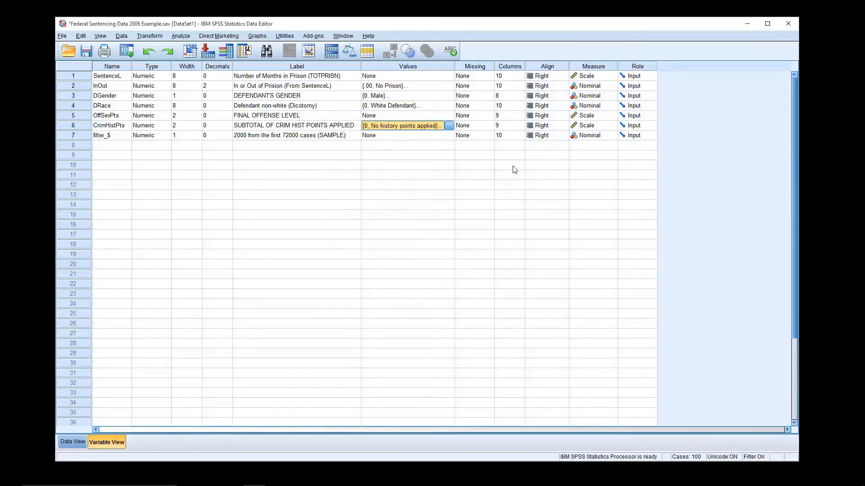
left_click(412, 167)
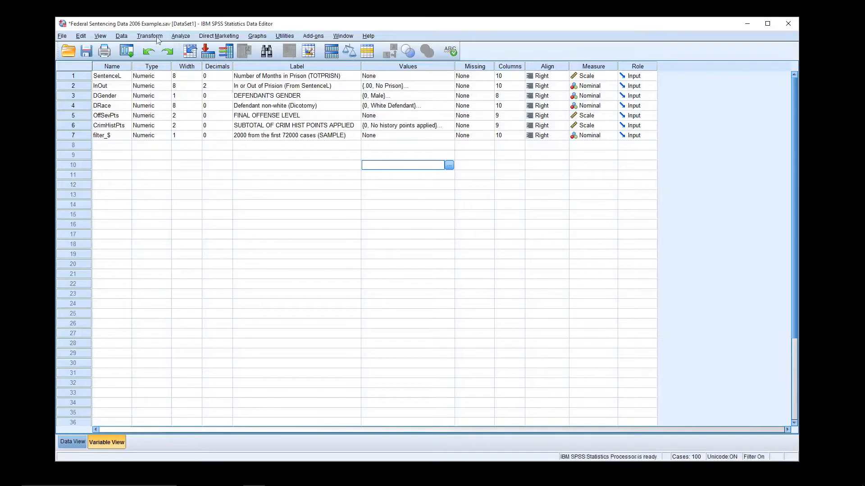
Start a Frequencies analysis with InOut, DGender and DRace as the variables.
left_click(182, 37)
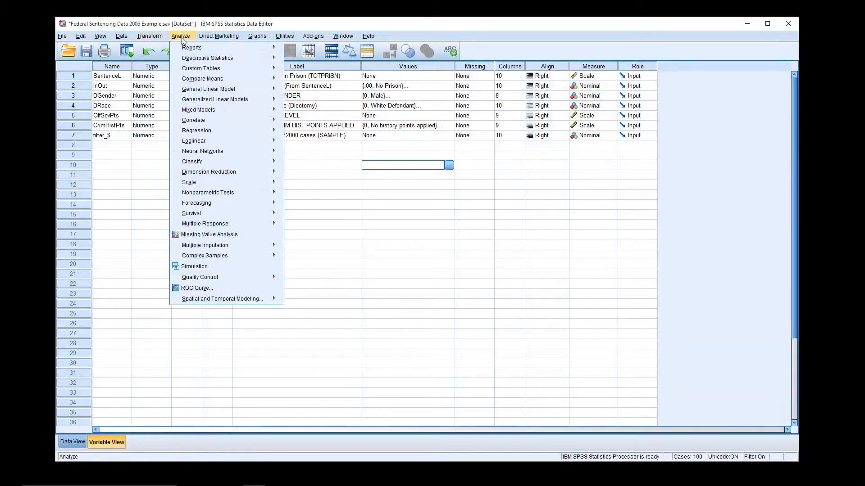
mouse_move(201, 61)
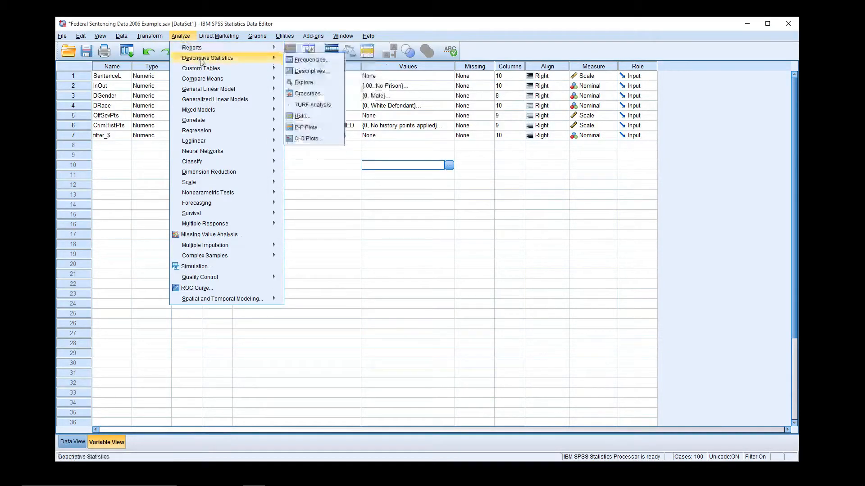
left_click(290, 60)
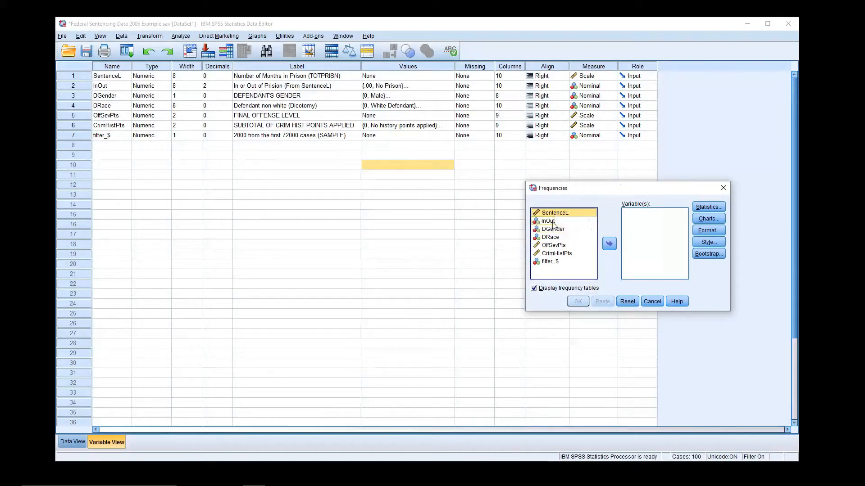
left_click_drag(553, 223, 554, 237)
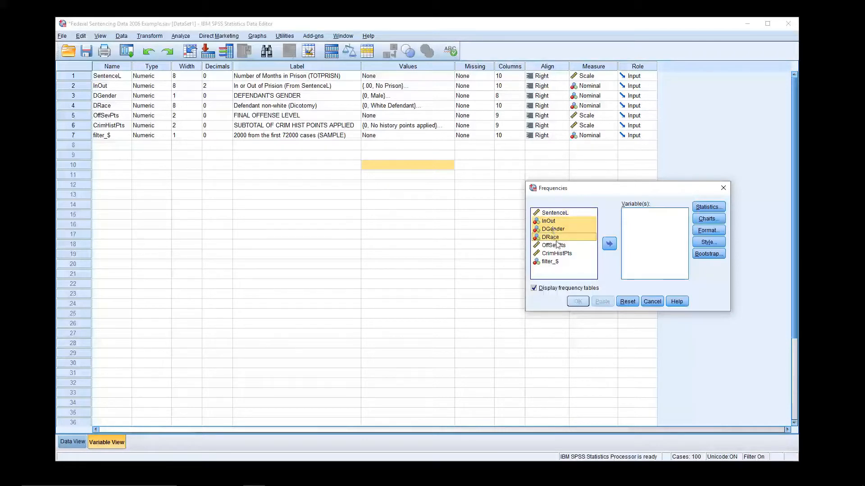
left_click(610, 244)
Request the mean, mode and standard deviation as the statistics for the Frequencies analysis.
left_click(708, 207)
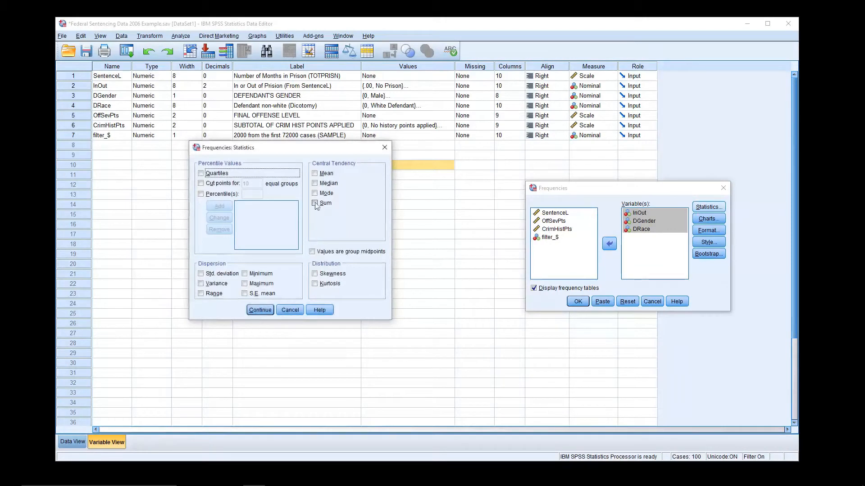
left_click(322, 175)
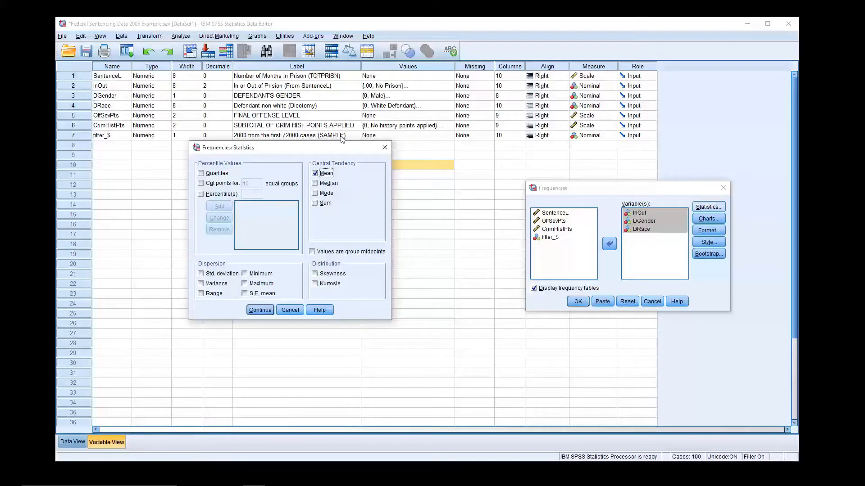
left_click(316, 184)
left_click(315, 193)
left_click(315, 184)
left_click(204, 275)
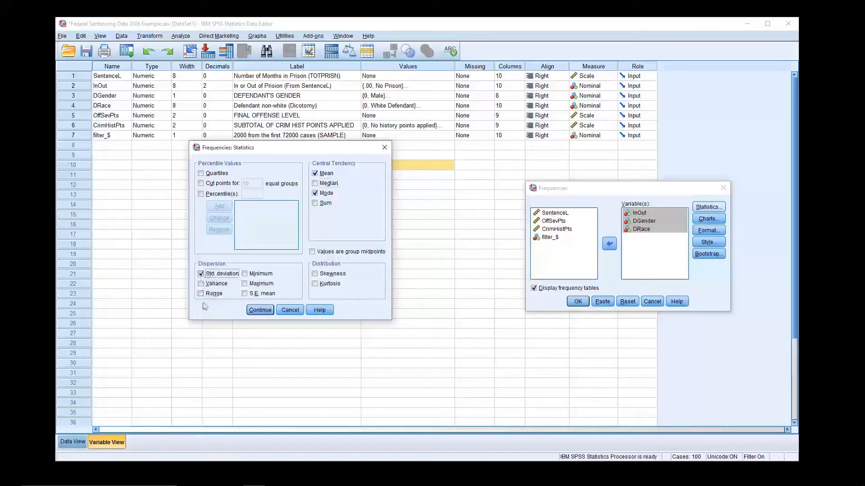
left_click(255, 311)
left_click(256, 311)
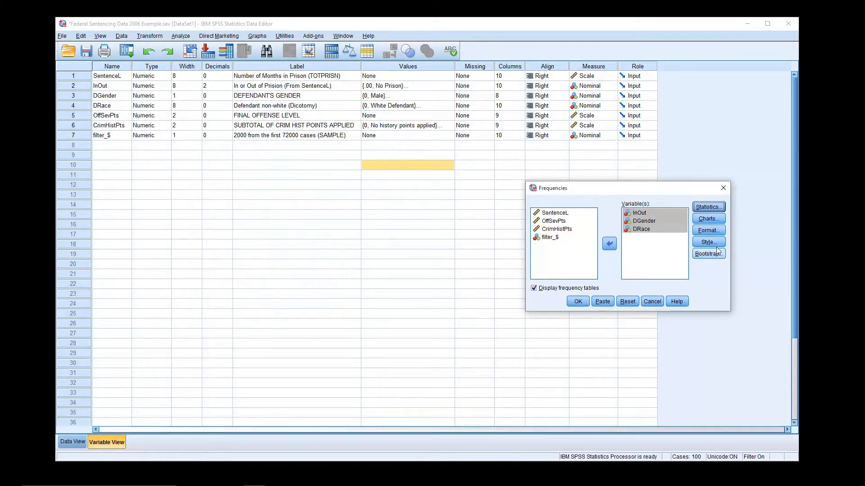
Add bar charts showing frequencies to the analysis and run it.
left_click(710, 221)
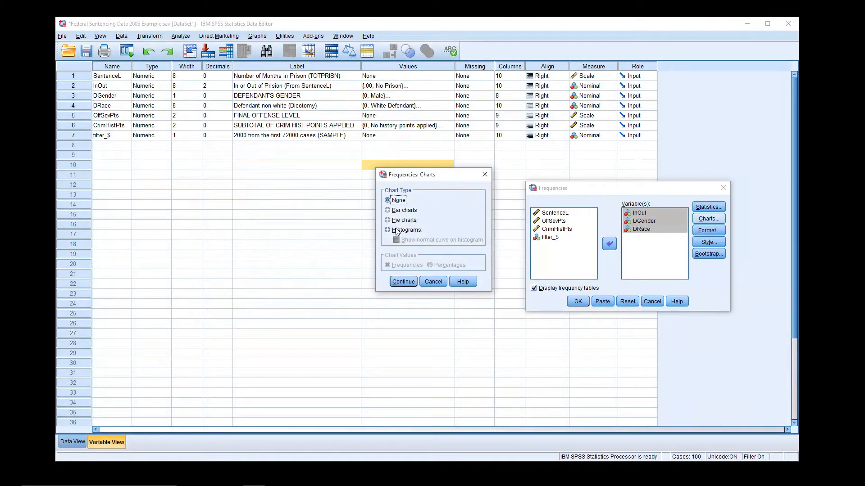
left_click(388, 211)
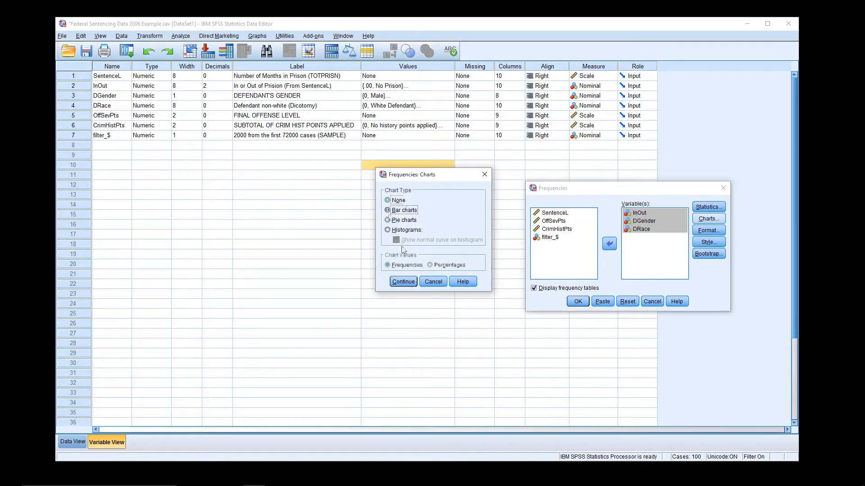
left_click(403, 282)
left_click(578, 301)
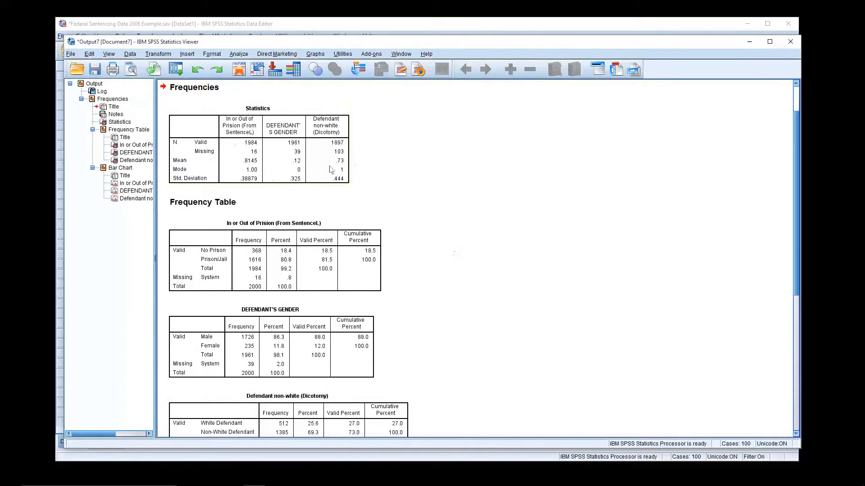
Examine the Statistics table and the frequency tables for prison status, defendant's gender and defendant's race in the output.
left_click(265, 169)
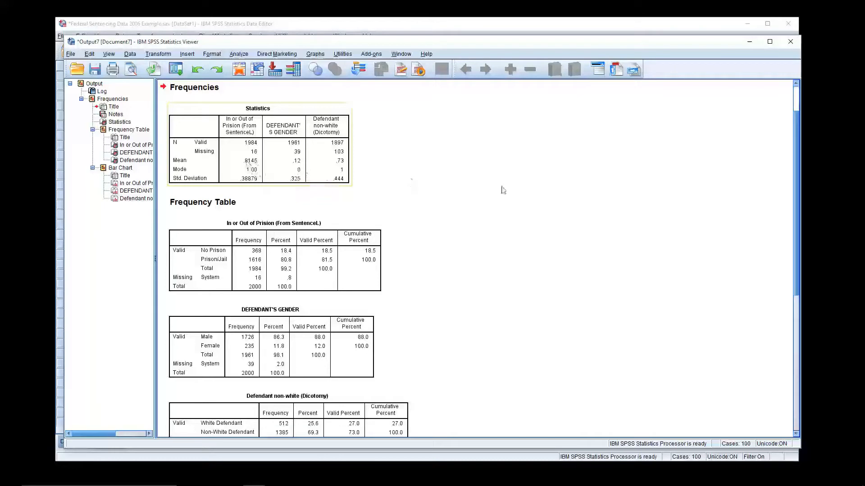
scroll(503, 189, "down", 1)
left_click(270, 222)
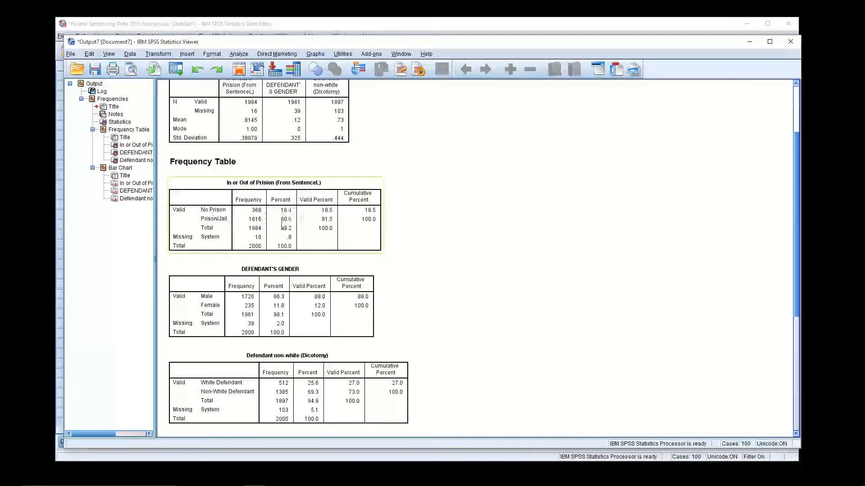
scroll(381, 245, "down", 2)
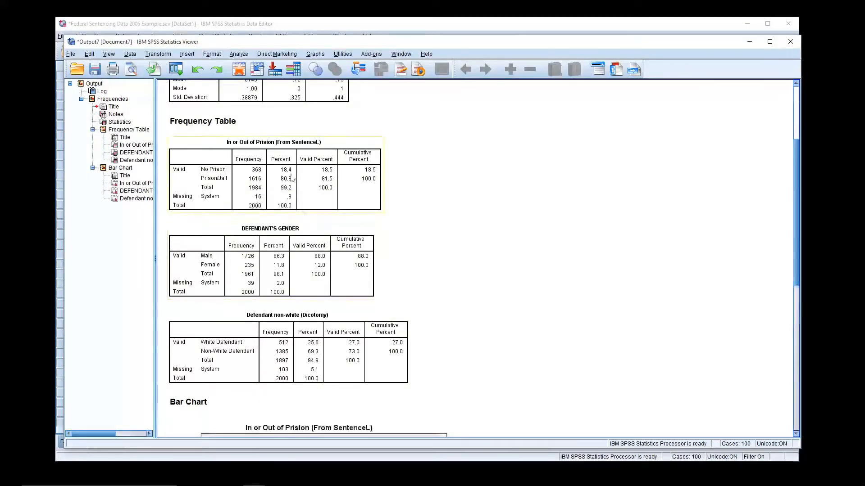
scroll(368, 204, "down", 2)
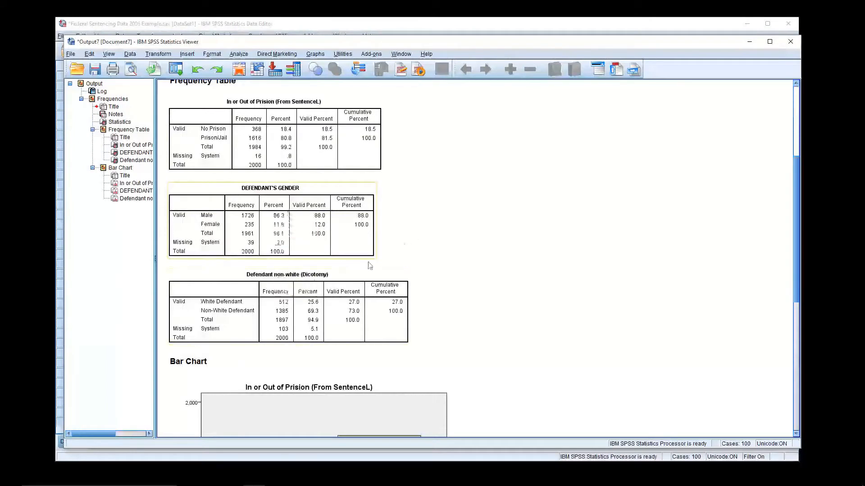
scroll(462, 240, "down", 2)
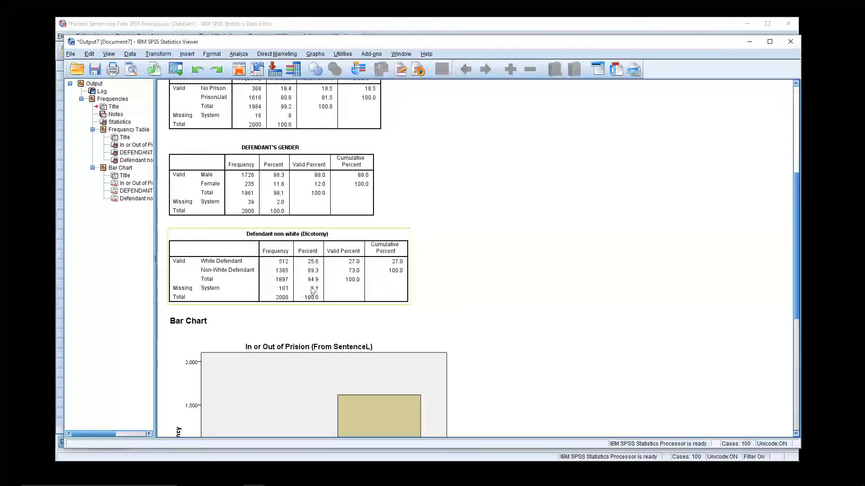
scroll(467, 296, "down", 3)
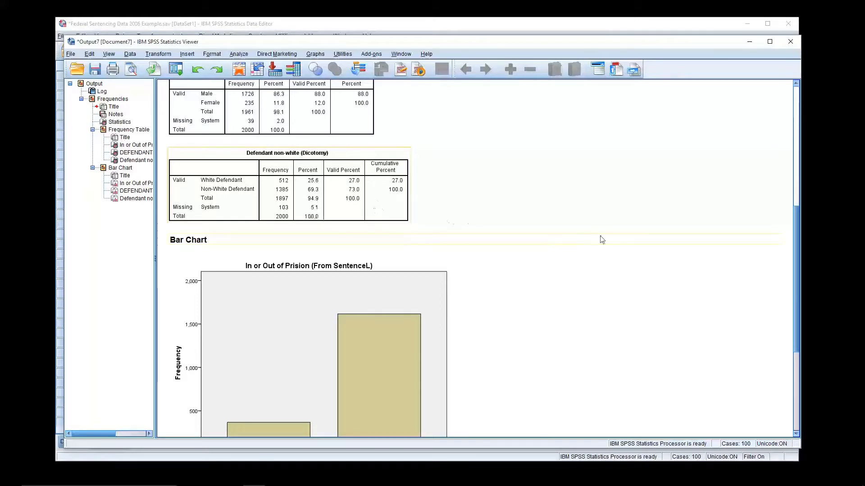
Examine the bar charts for prison status, defendant's gender and defendant's race in the output.
scroll(461, 183, "down", 3)
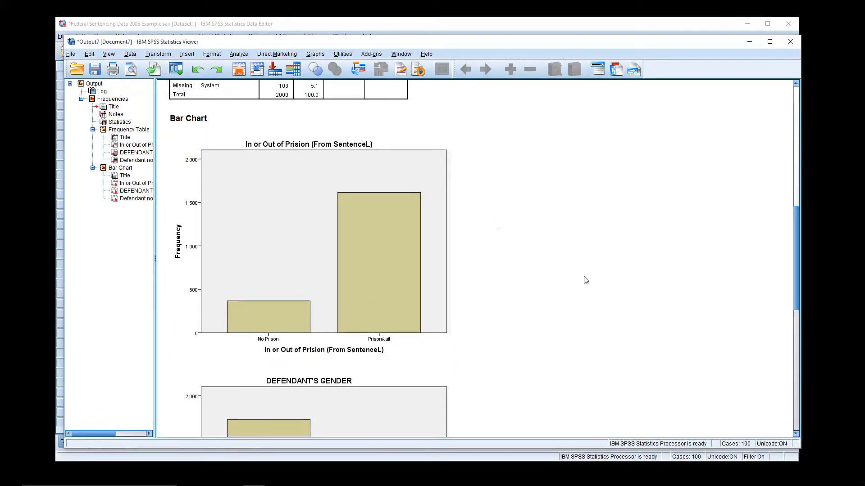
scroll(585, 280, "down", 2)
scroll(586, 280, "down", 8)
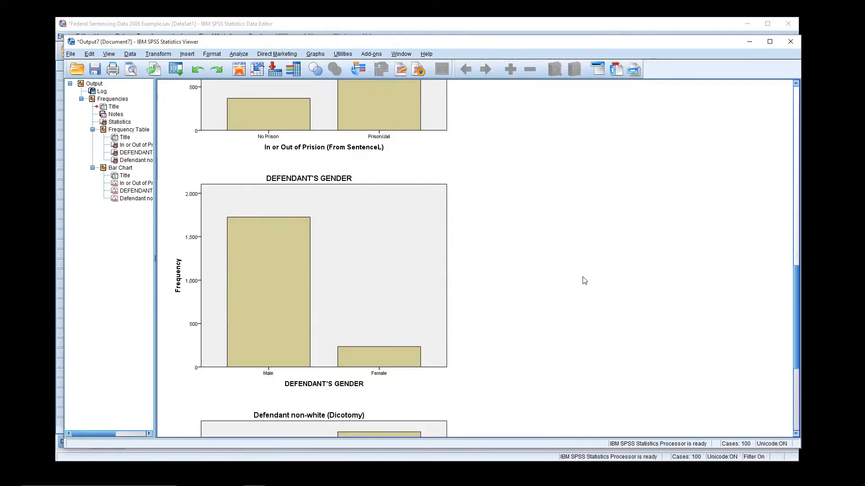
scroll(584, 280, "down", 10)
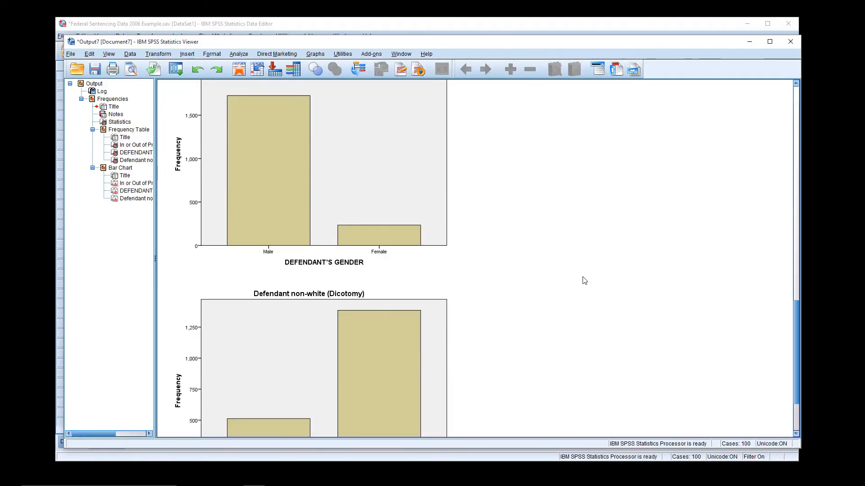
scroll(538, 227, "up", 6)
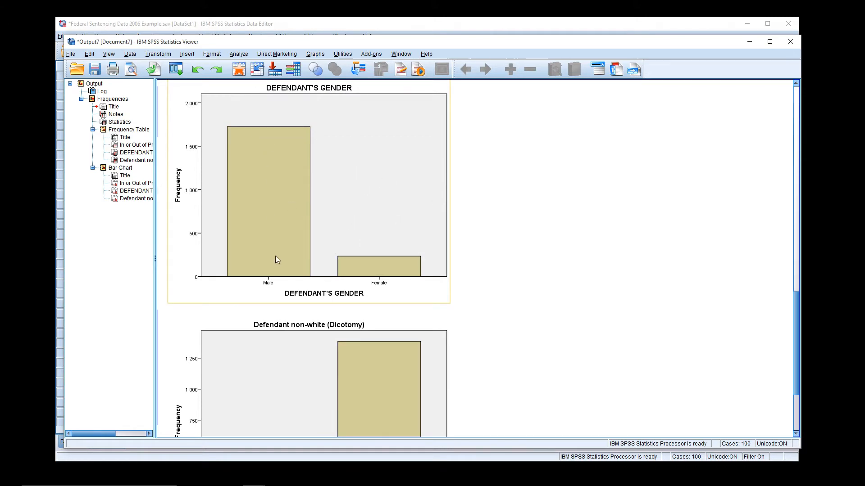
scroll(552, 231, "down", 6)
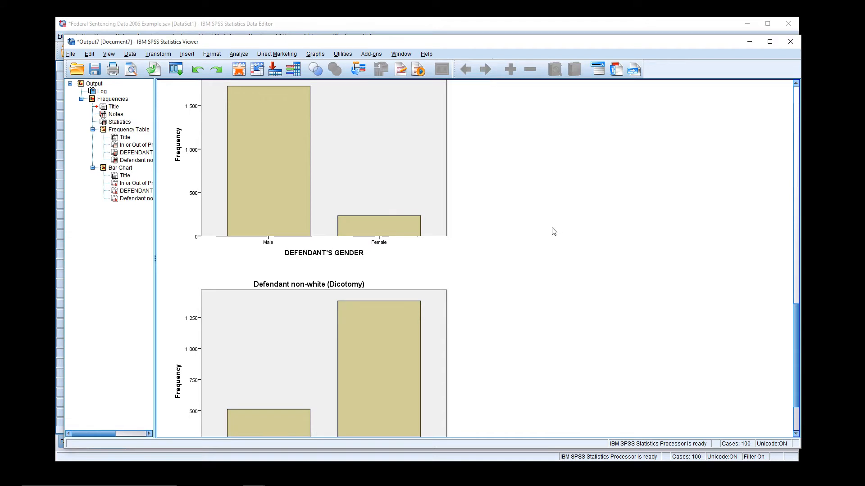
left_click(278, 371)
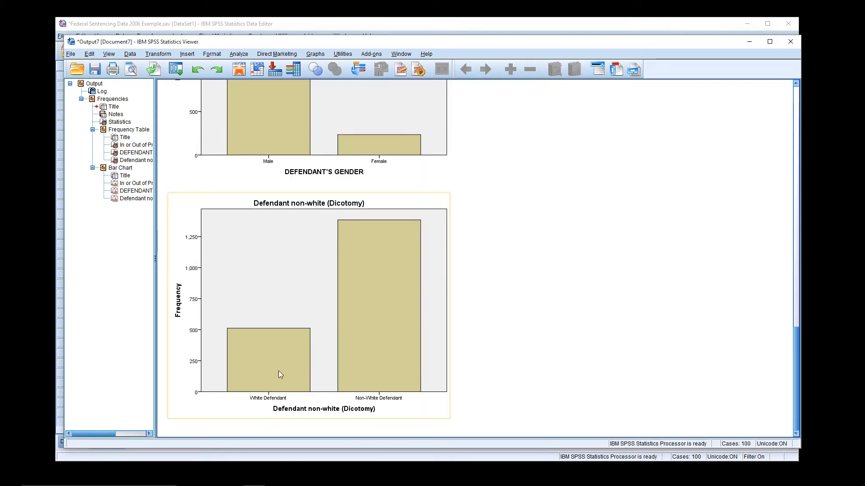
left_click(477, 322)
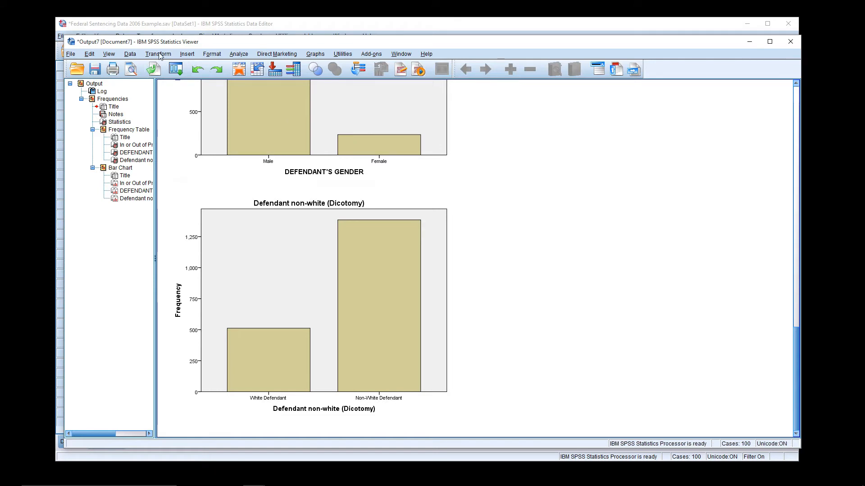
Start a new Frequencies analysis from the Data Editor with SentenceL, OffSevPts and CrimHistPts as its variables.
left_click(185, 55)
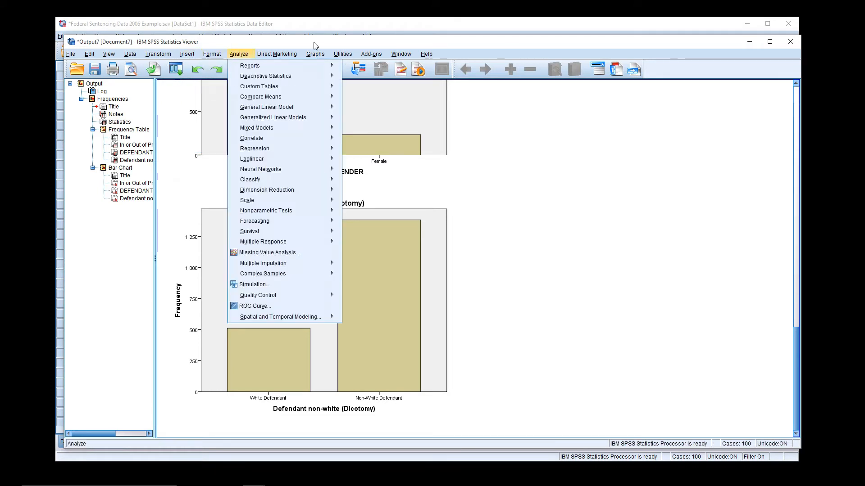
left_click(590, 35)
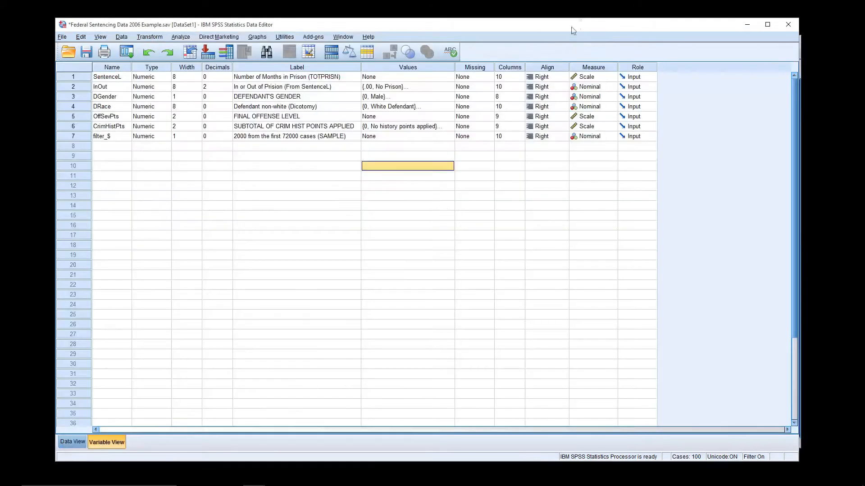
left_click(150, 37)
mouse_move(180, 37)
mouse_move(212, 58)
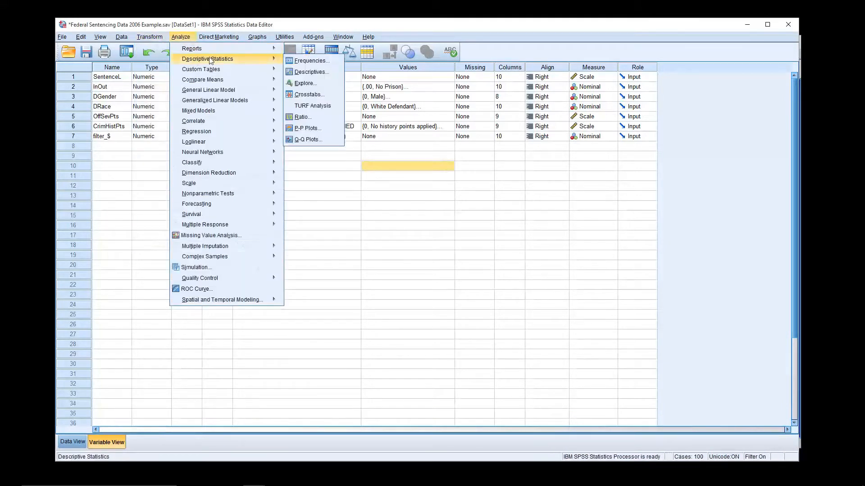
left_click(306, 61)
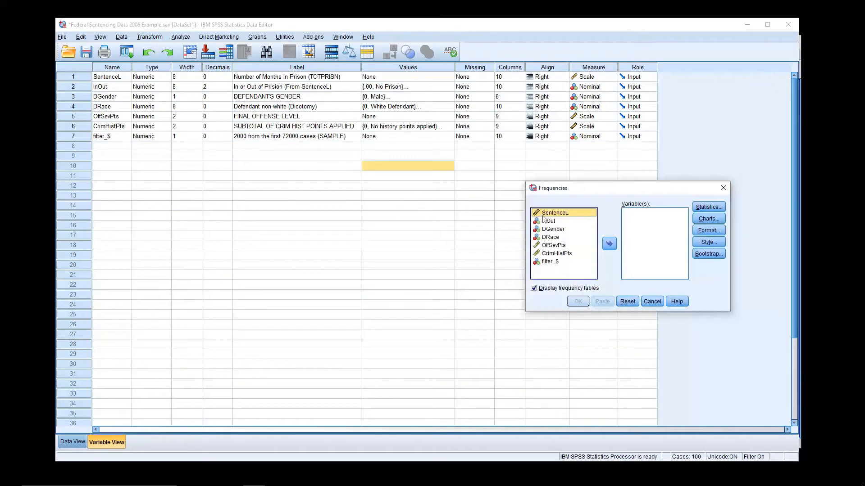
left_click(558, 246, "shift")
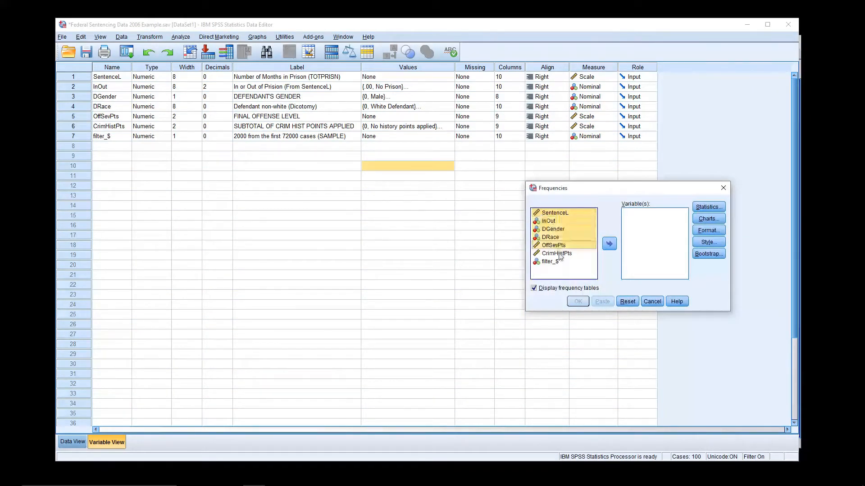
left_click(558, 229)
left_click(558, 214)
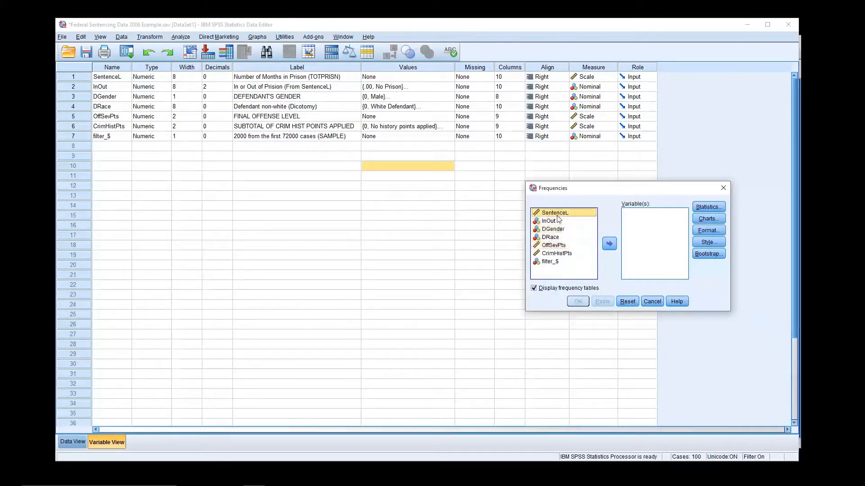
left_click(558, 245, "ctrl")
left_click(557, 254, "ctrl")
left_click(609, 244)
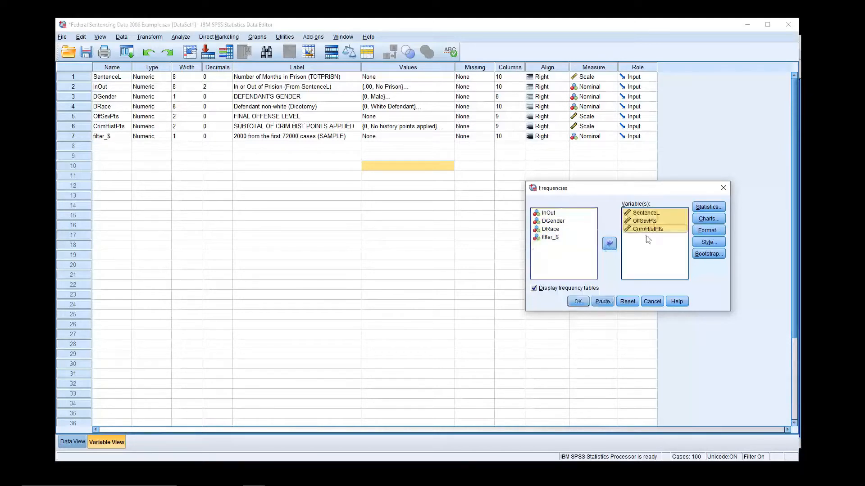
Request the mean, median, standard deviation, variance, minimum and maximum as statistics for the scale variables.
left_click(702, 208)
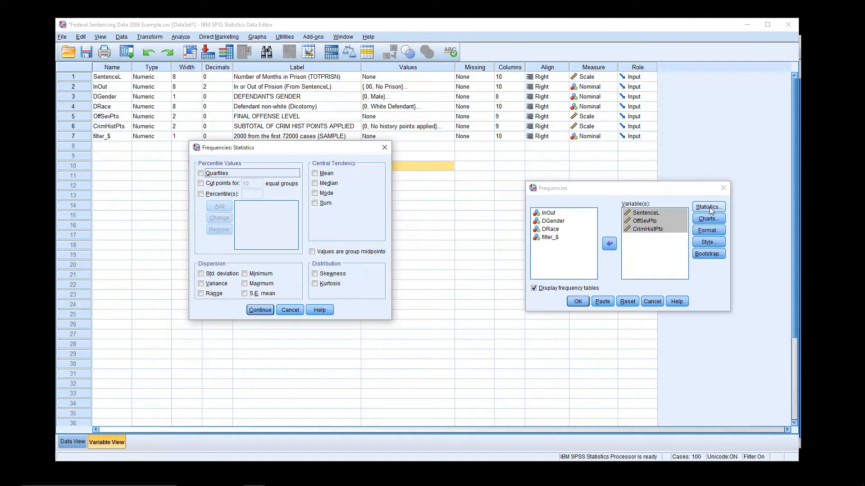
left_click(315, 174)
left_click(315, 183)
left_click(315, 193)
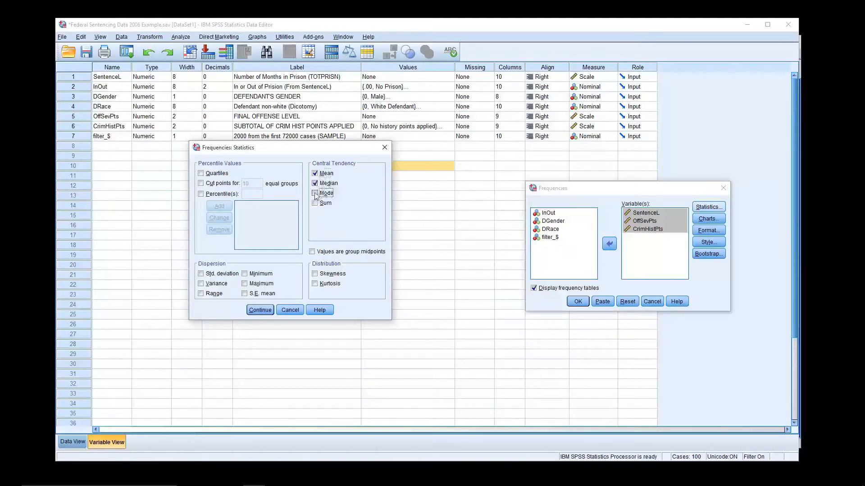
left_click(319, 194)
left_click(201, 274)
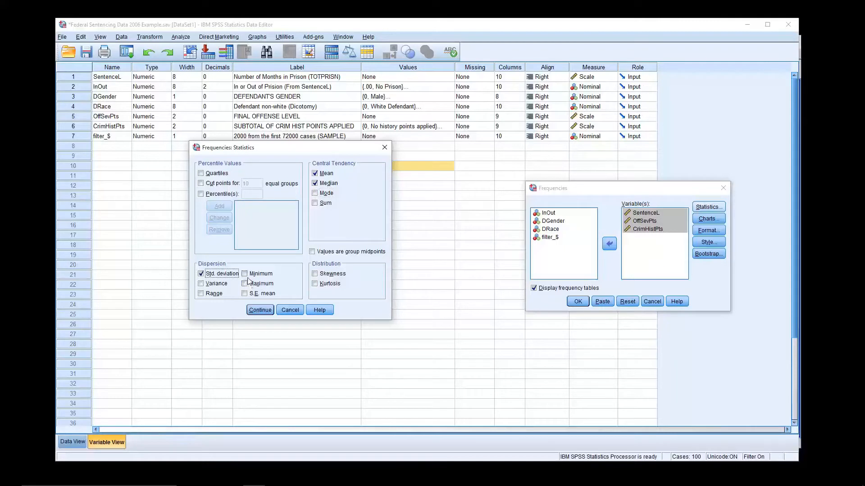
left_click(244, 274)
left_click(244, 284)
left_click(201, 284)
left_click(266, 311)
Add histograms without a normal curve to the Frequencies analysis and run it.
left_click(706, 218)
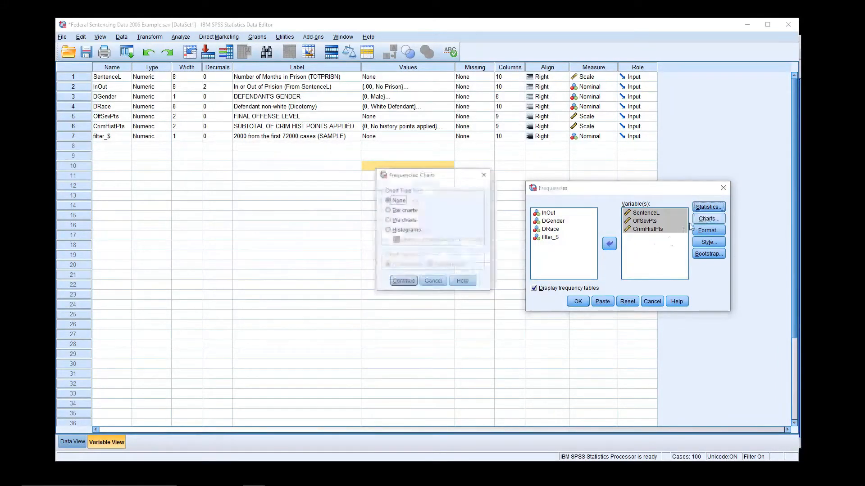
left_click(388, 230)
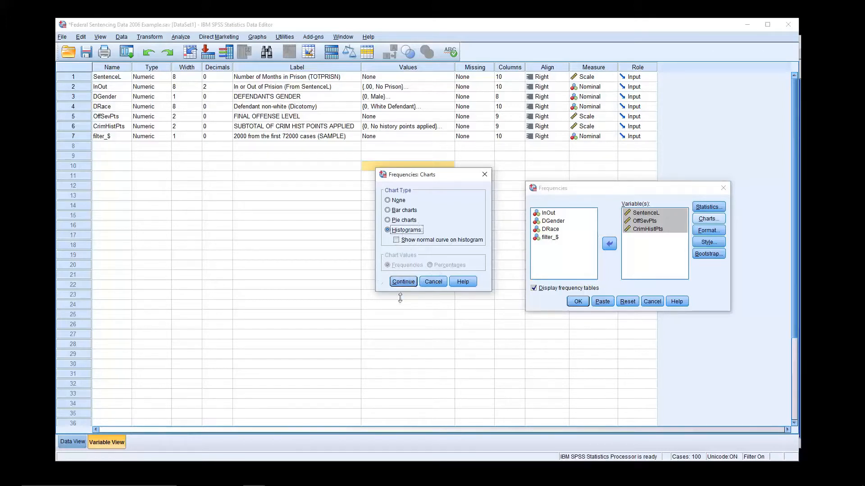
left_click(403, 282)
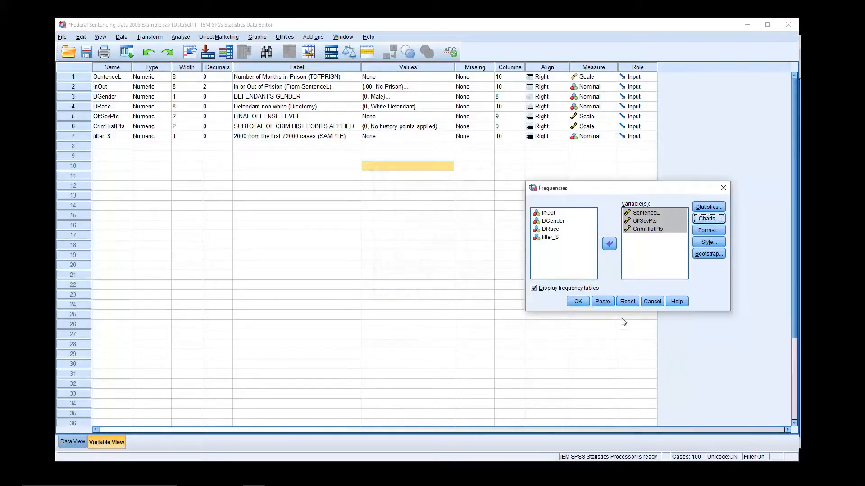
left_click(579, 301)
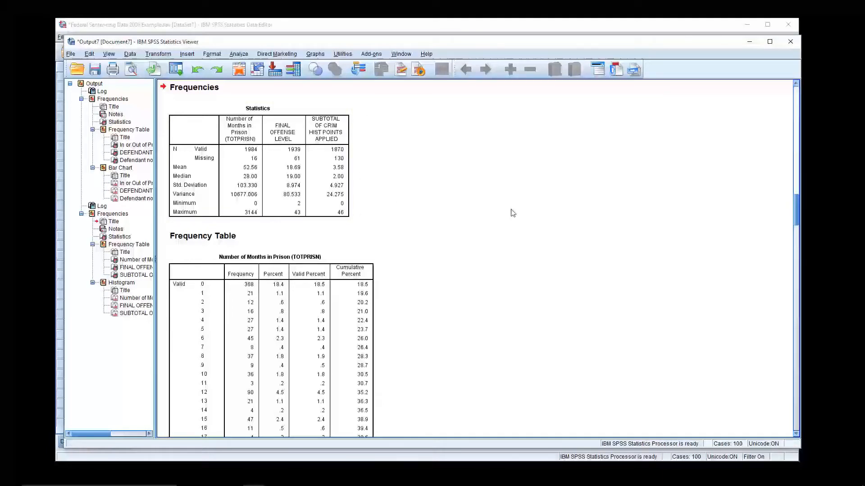
Examine the frequency tables for number of months in prison, final offense level and criminal history points in the output.
scroll(517, 213, "down", 3)
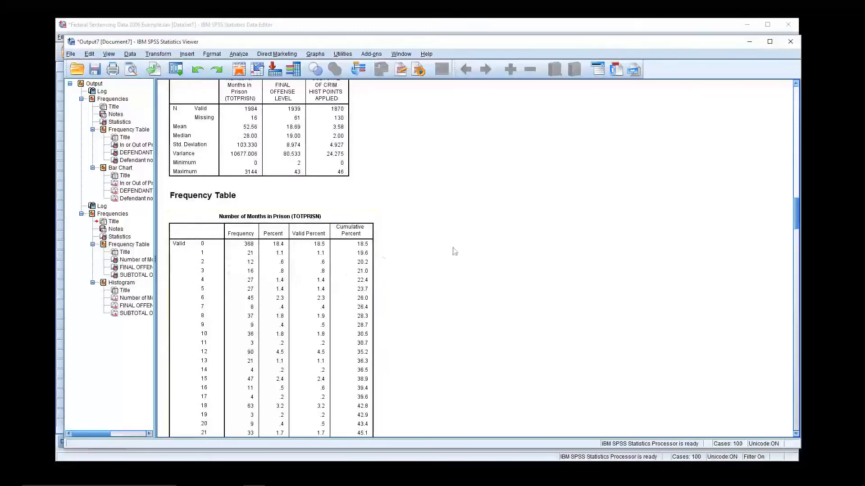
scroll(454, 250, "down", 20)
scroll(331, 277, "down", 20)
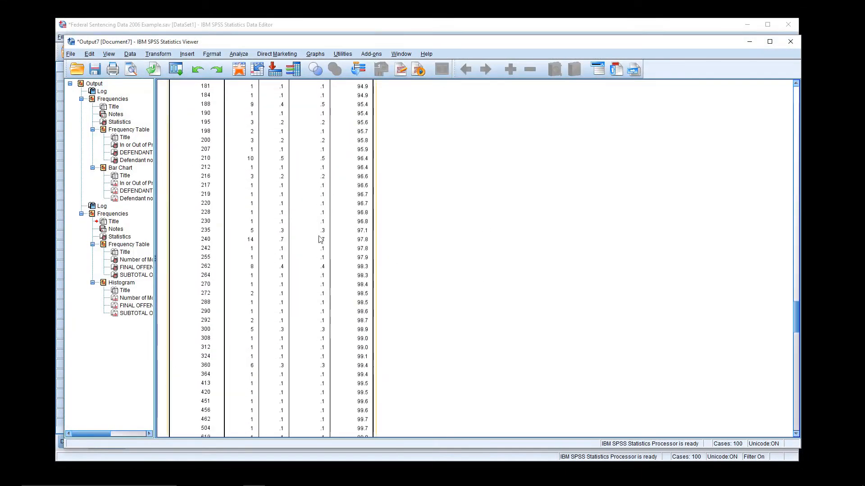
left_click(332, 266)
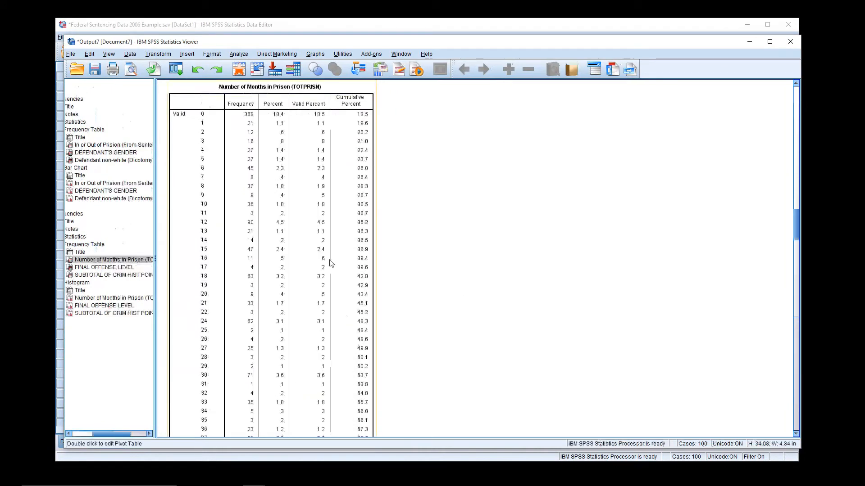
scroll(548, 353, "down", 15)
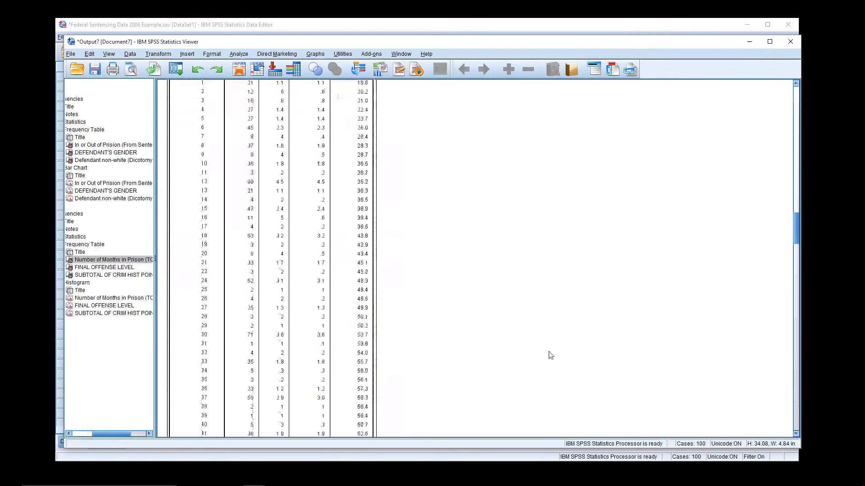
scroll(513, 311, "down", 15)
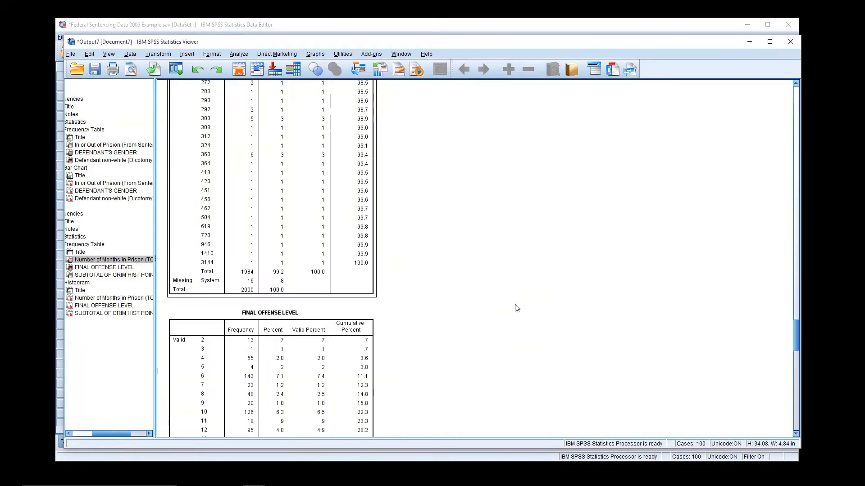
scroll(473, 261, "down", 5)
scroll(472, 261, "up", 3)
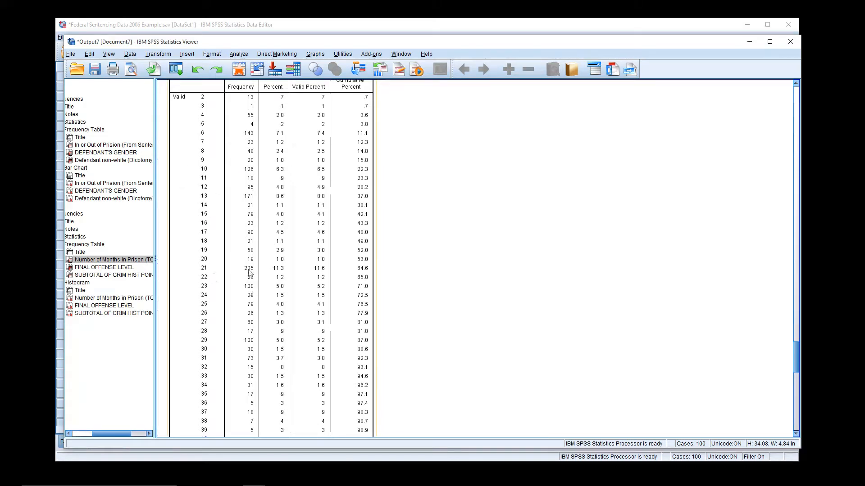
scroll(453, 232, "up", 4)
scroll(452, 233, "up", 15)
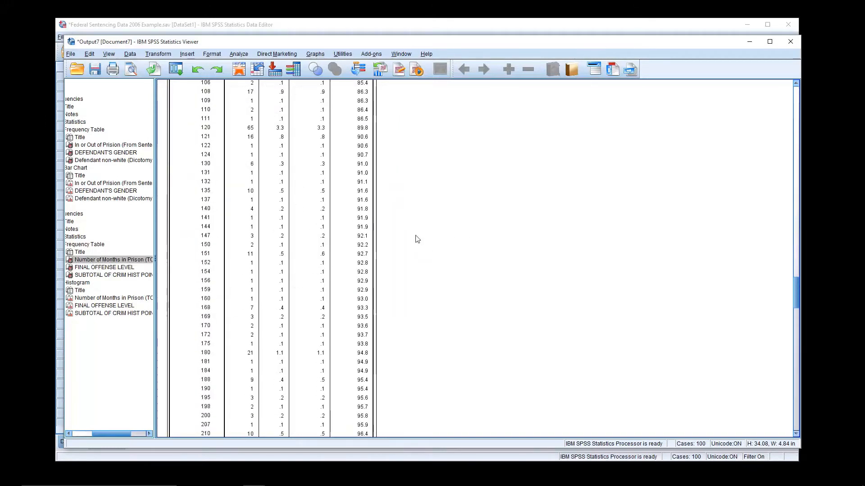
scroll(453, 251, "down", 20)
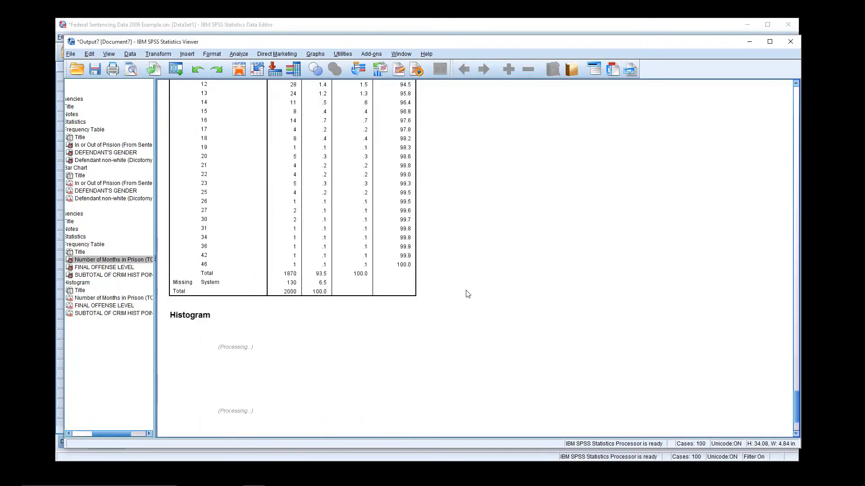
scroll(495, 238, "down", 1)
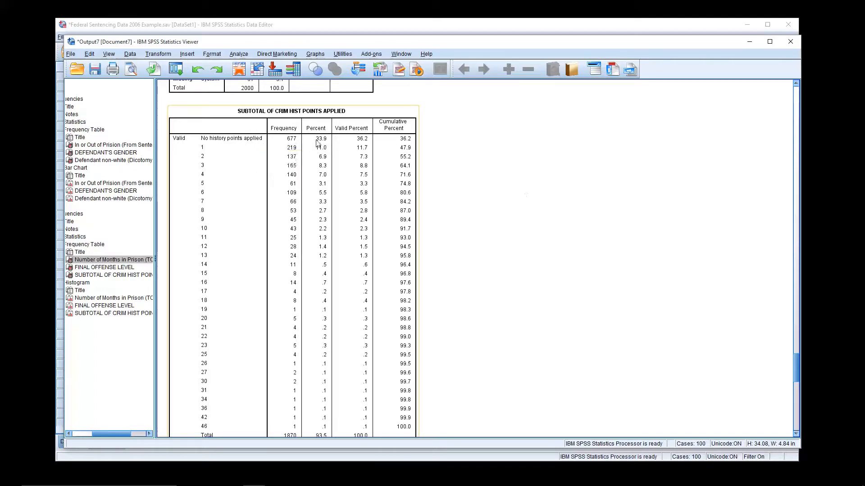
scroll(545, 192, "down", 3)
scroll(544, 191, "up", 3)
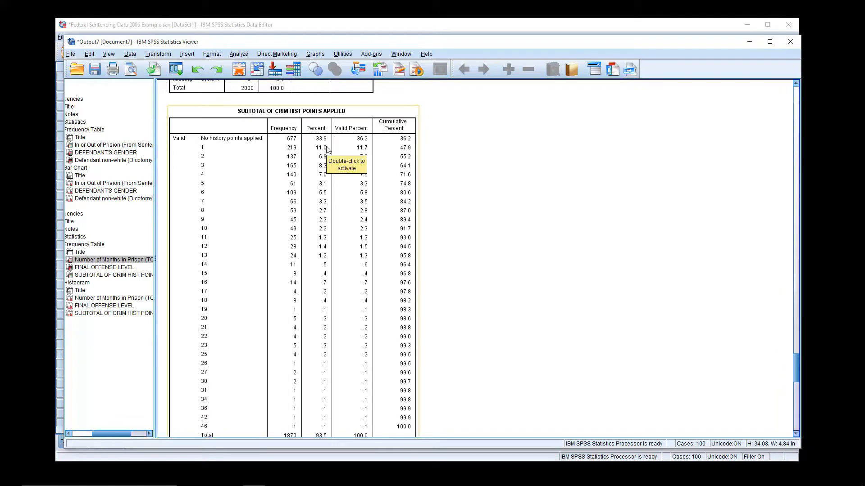
scroll(506, 207, "down", 3)
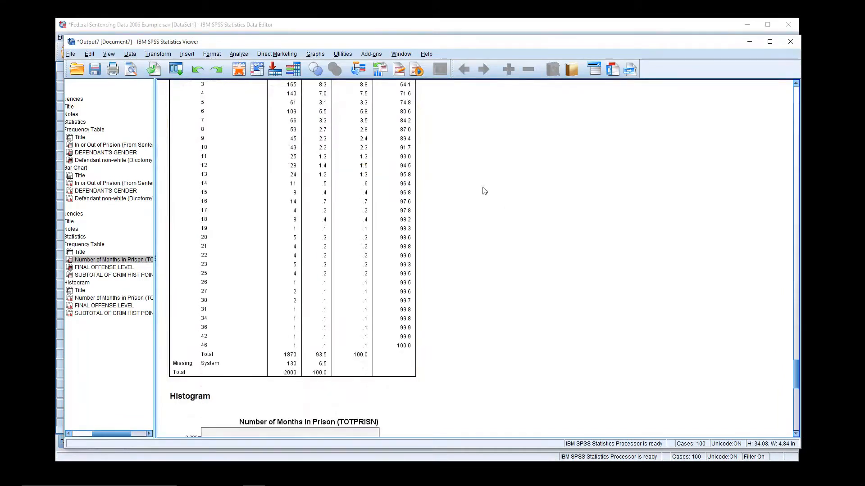
Examine the histograms for number of months in prison, final offense level and criminal history points.
scroll(484, 192, "down", 7)
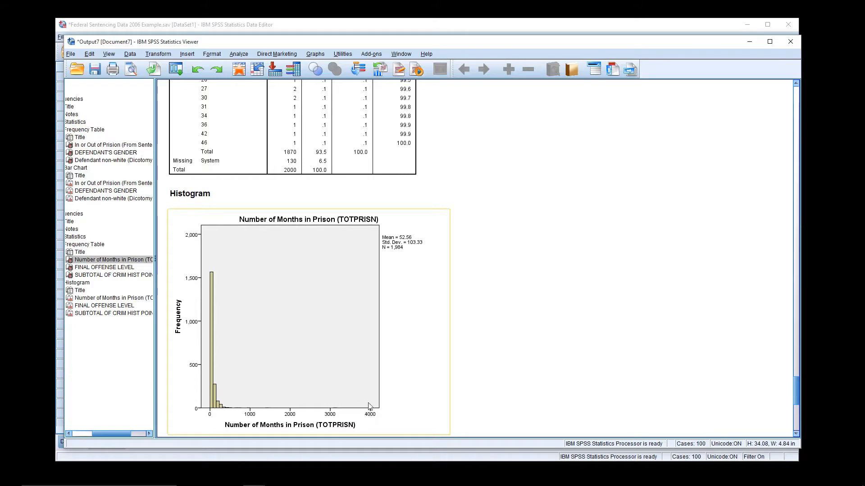
scroll(531, 372, "down", 3)
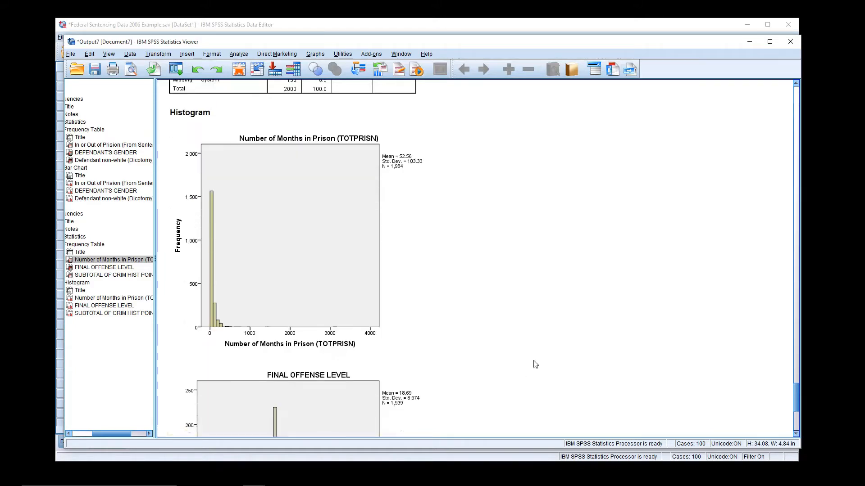
scroll(535, 364, "down", 6)
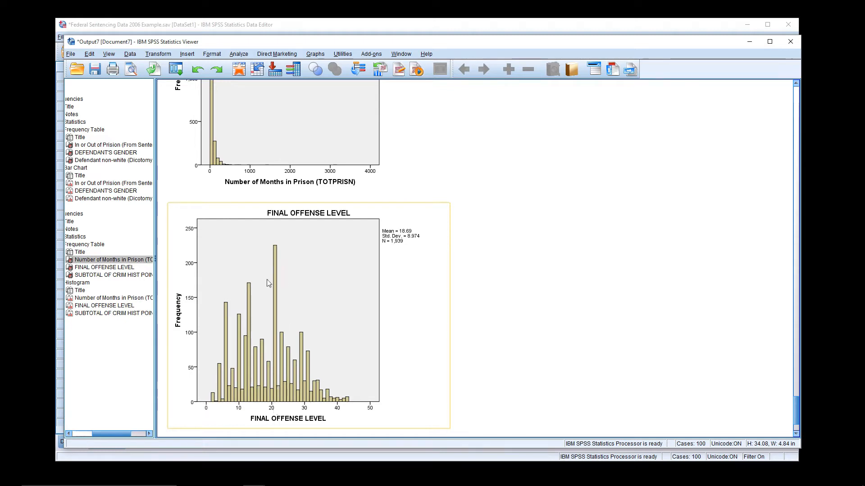
scroll(511, 331, "down", 5)
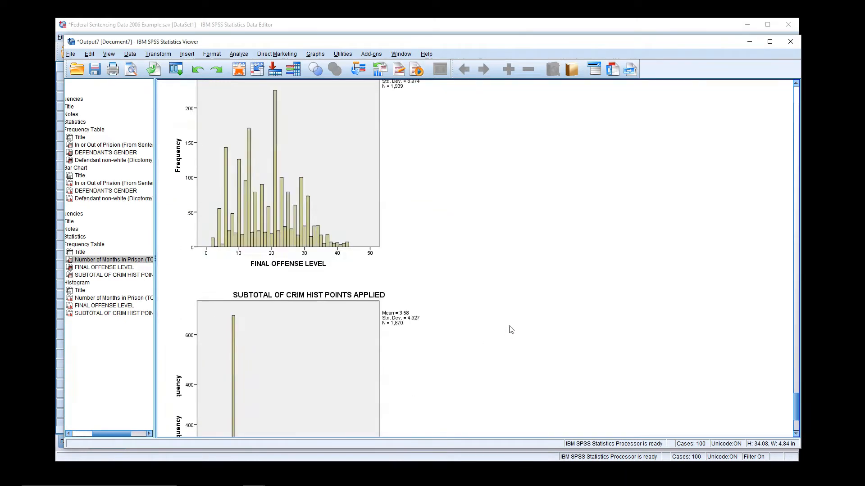
scroll(511, 330, "down", 3)
left_click(338, 414)
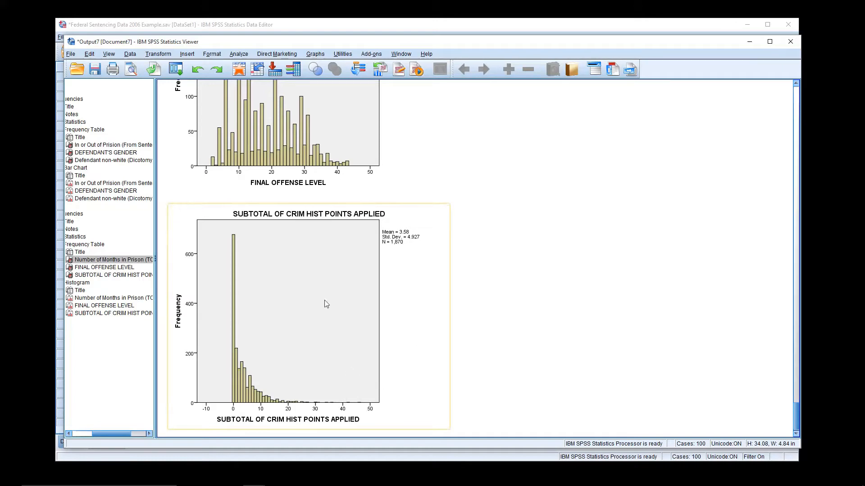
scroll(545, 294, "up", 5)
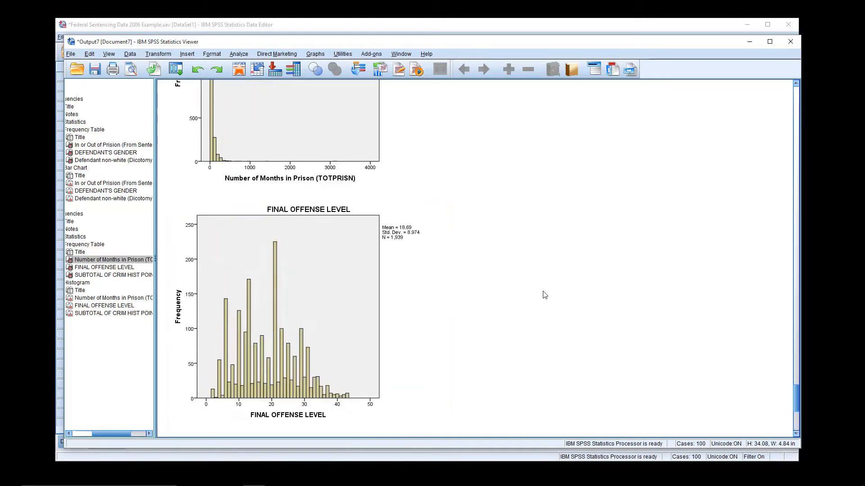
Return to the Data Editor, open Recode into Different Variables and clear the existing SentenceL to InOut recode.
left_click(750, 41)
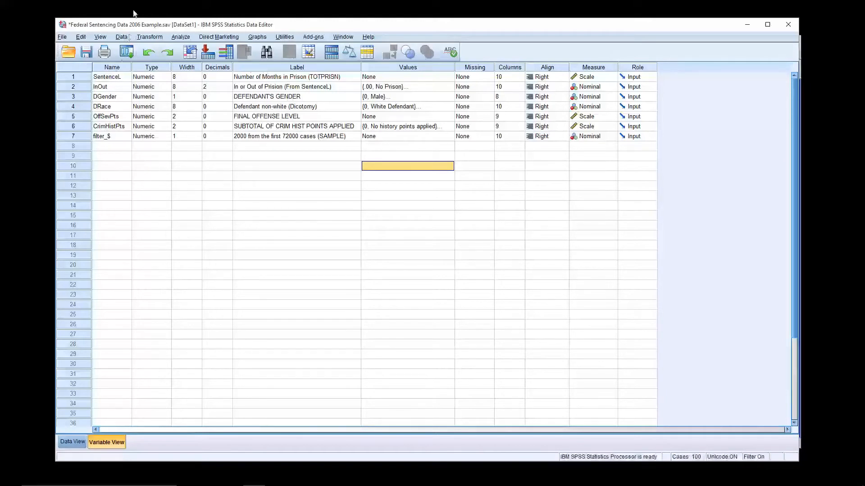
left_click(124, 38)
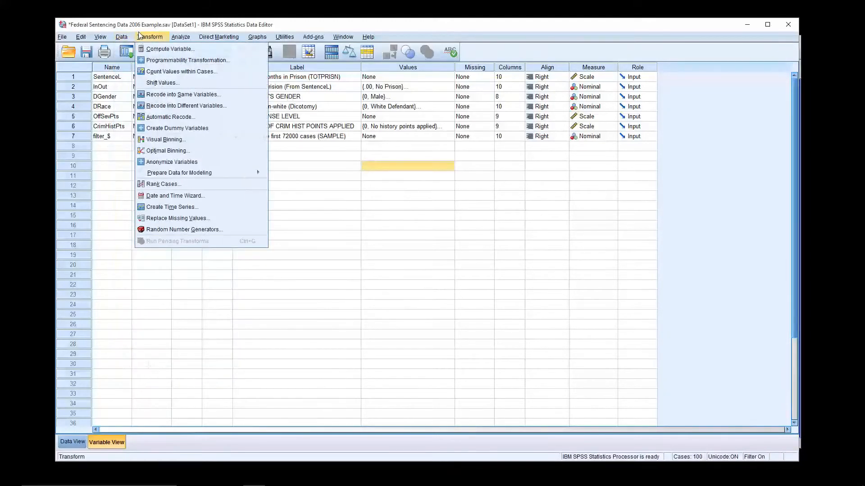
left_click(168, 108)
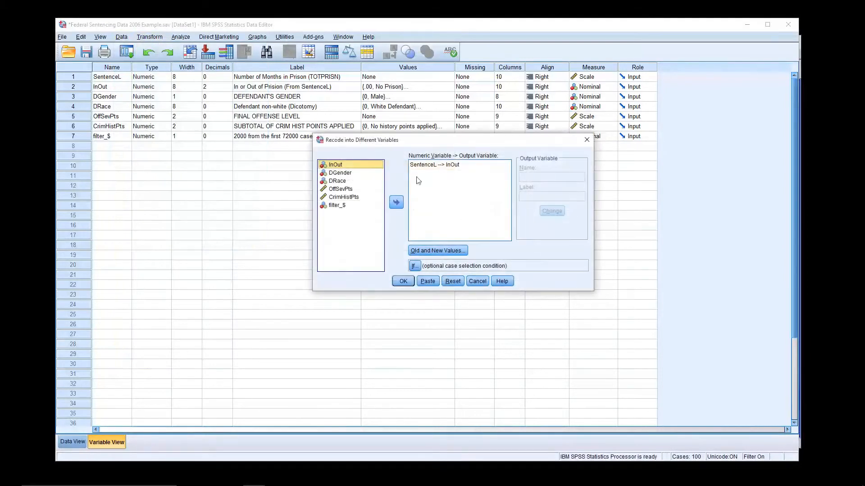
left_click(426, 166)
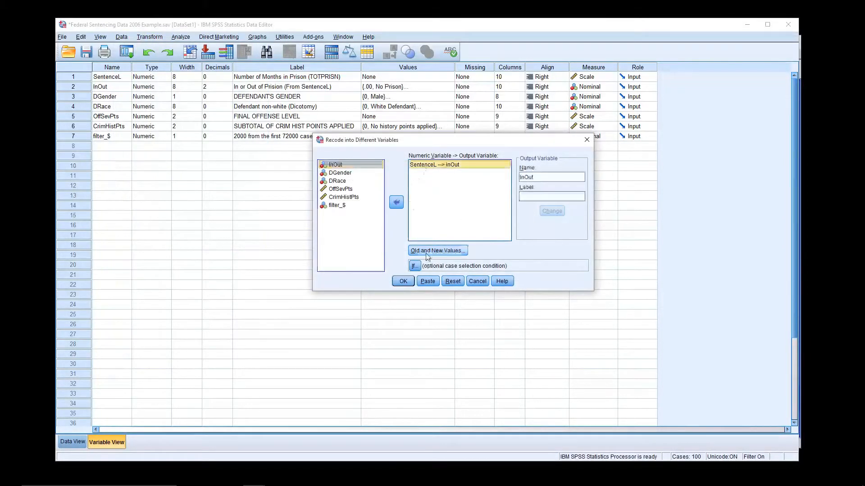
left_click(433, 165)
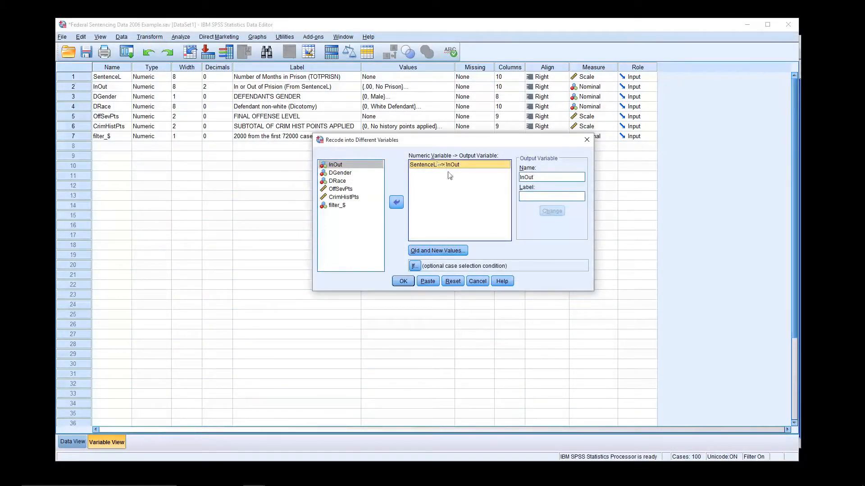
left_click(453, 280)
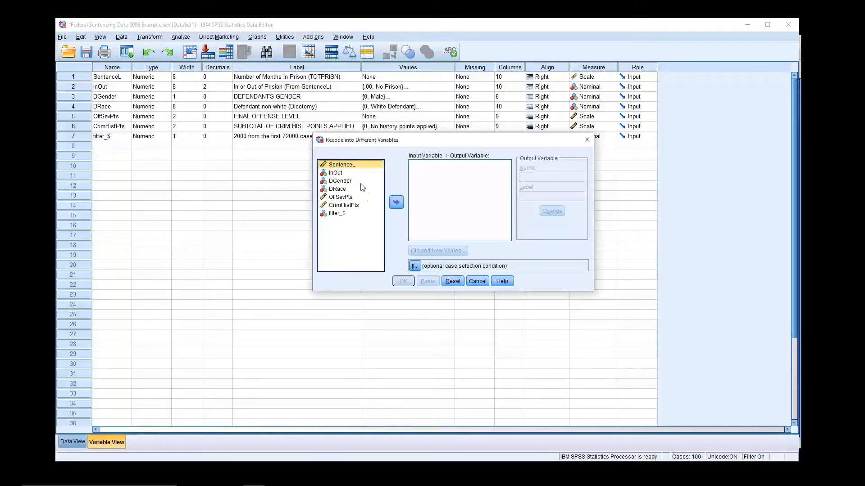
Choose SentenceL as the recode input and assign it a new output variable named HighLowSentence.
left_click(397, 202)
left_click(535, 179)
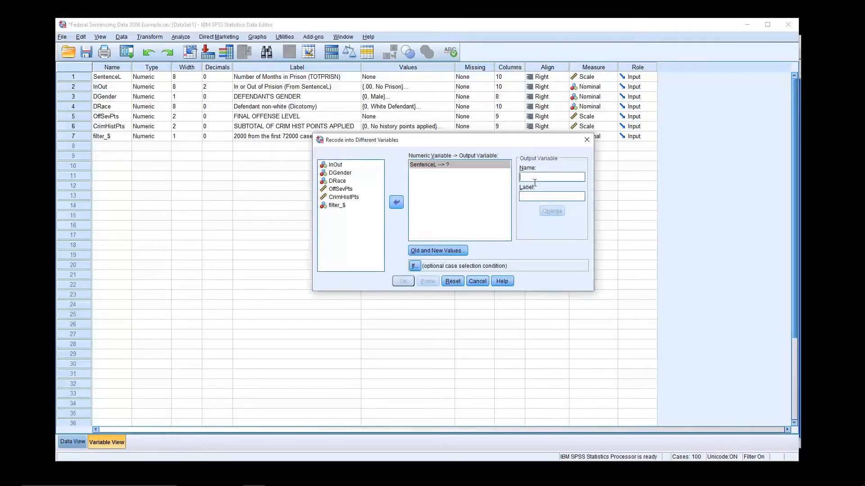
type("HighLowSentence")
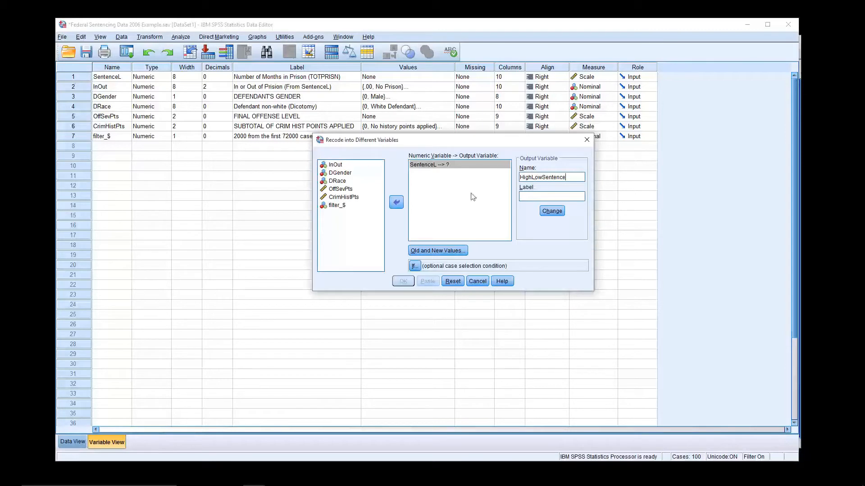
left_click(555, 209)
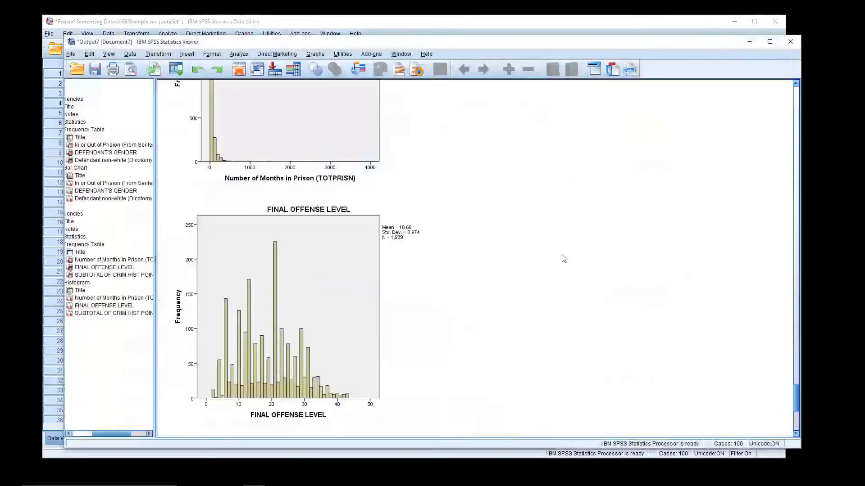
Check the median number of months in prison in the output's Statistics table, then return to the recode setup.
scroll(564, 259, "up", 20)
scroll(563, 247, "up", 15)
scroll(386, 255, "down", 9)
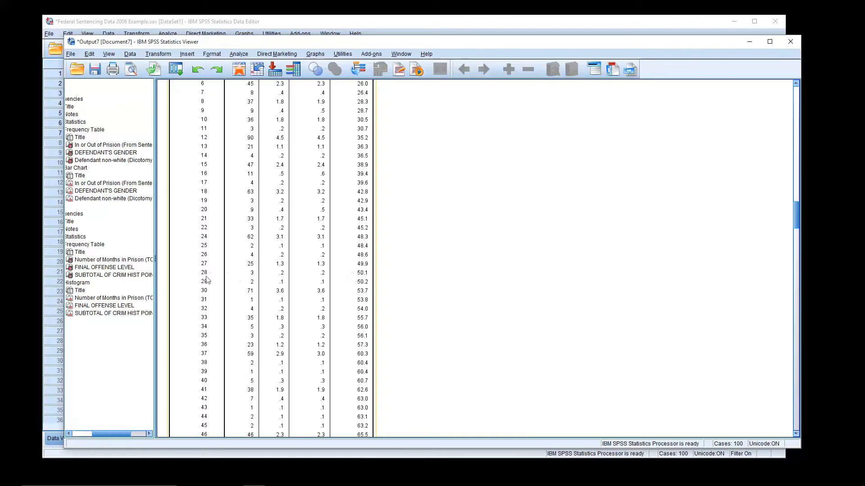
scroll(427, 288, "up", 10)
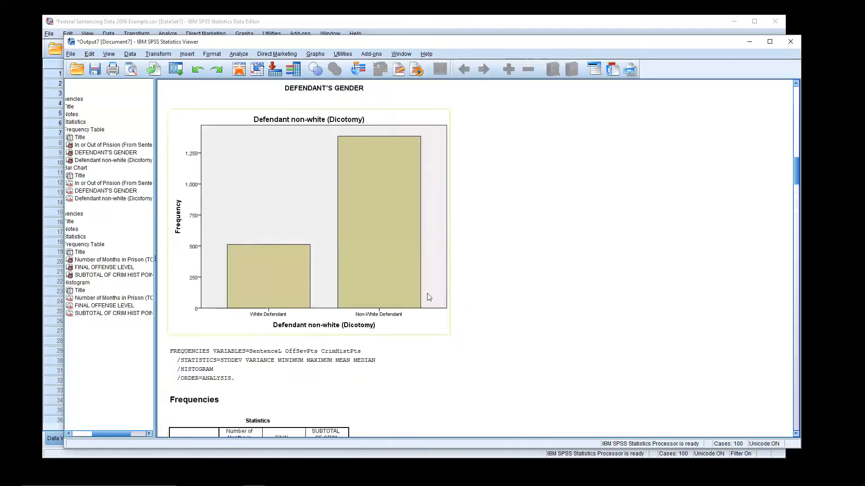
scroll(429, 298, "down", 5)
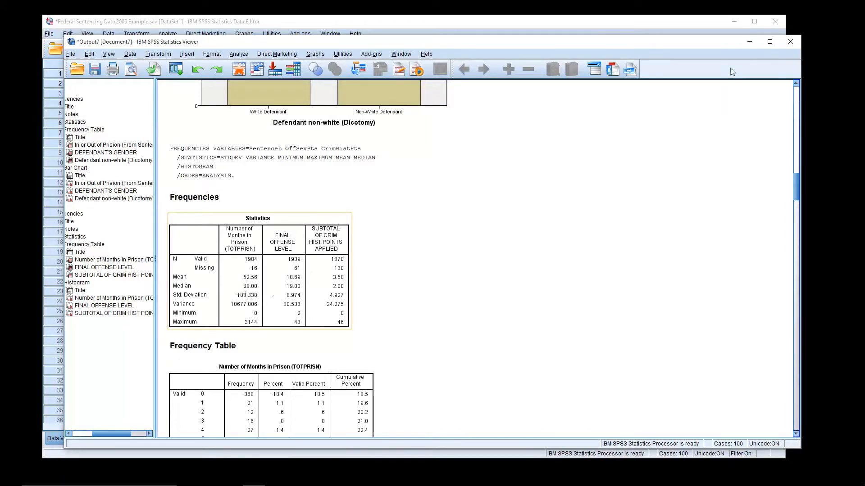
left_click(700, 31)
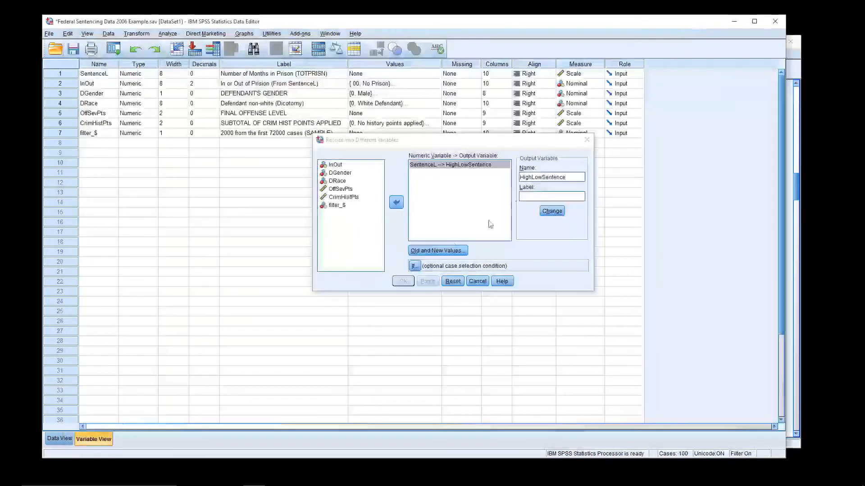
Define the recode rule that turns SentenceL values from 0 through 27 into 0.
left_click(443, 251)
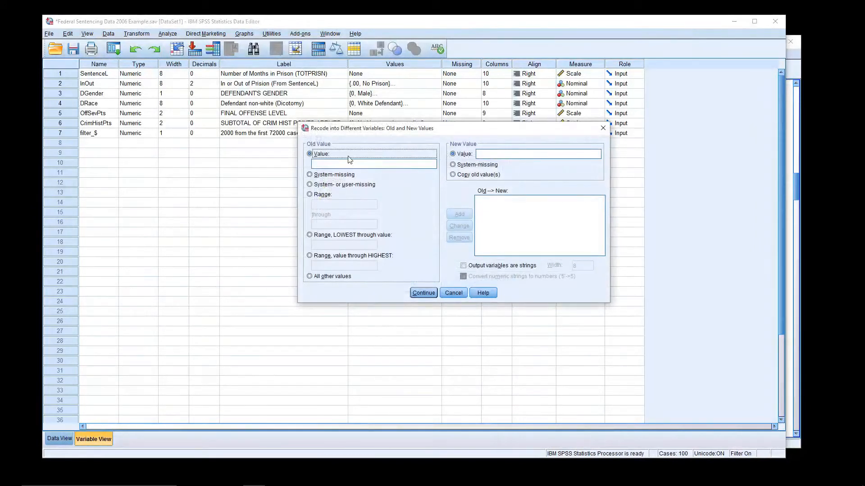
left_click(315, 197)
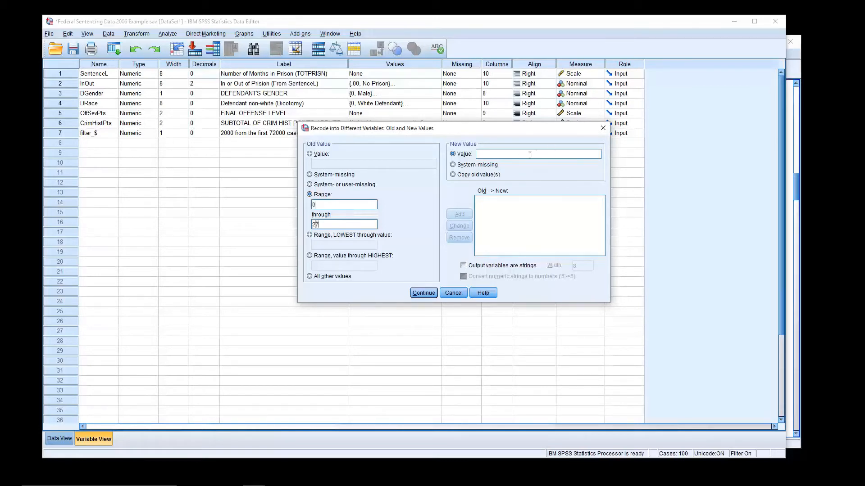
type("0")
left_click(459, 214)
Add a recode rule turning values from 28 through 9999 into 1, and run the recode.
left_click(482, 164)
left_click(455, 154)
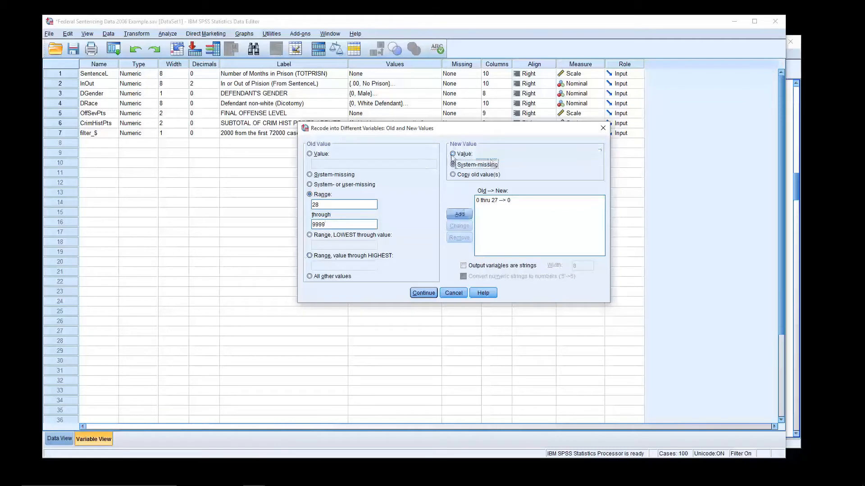
type("1")
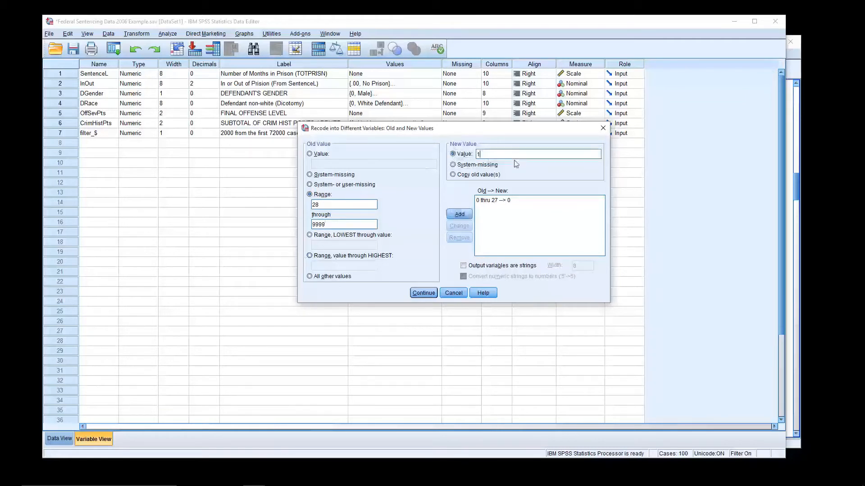
left_click(456, 215)
left_click(423, 293)
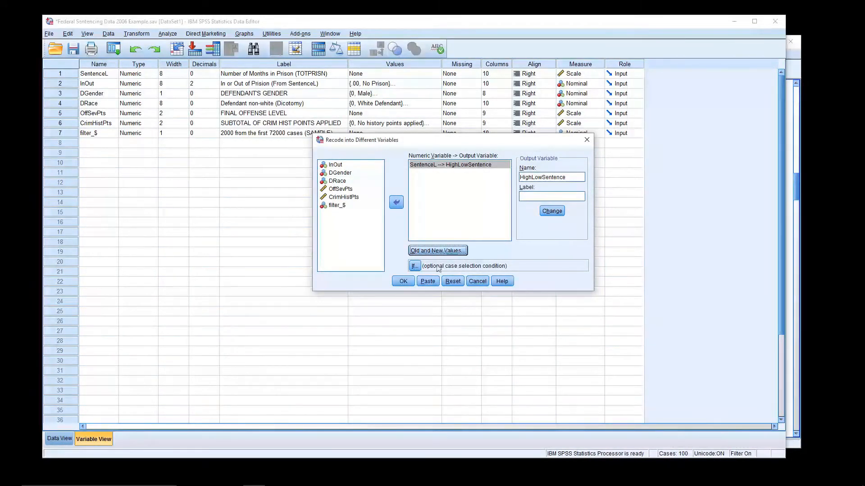
left_click(403, 281)
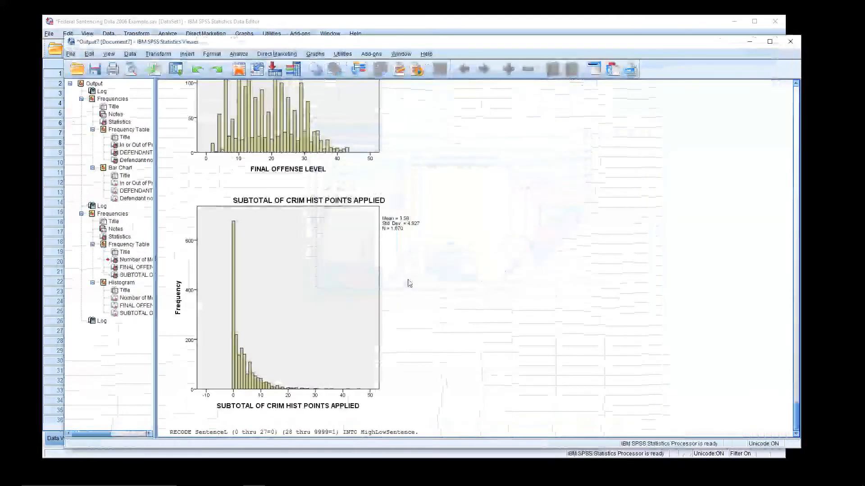
Delete the recode's log entry from the output and return to the variable list in the Data Editor.
left_click(93, 323)
key("Delete")
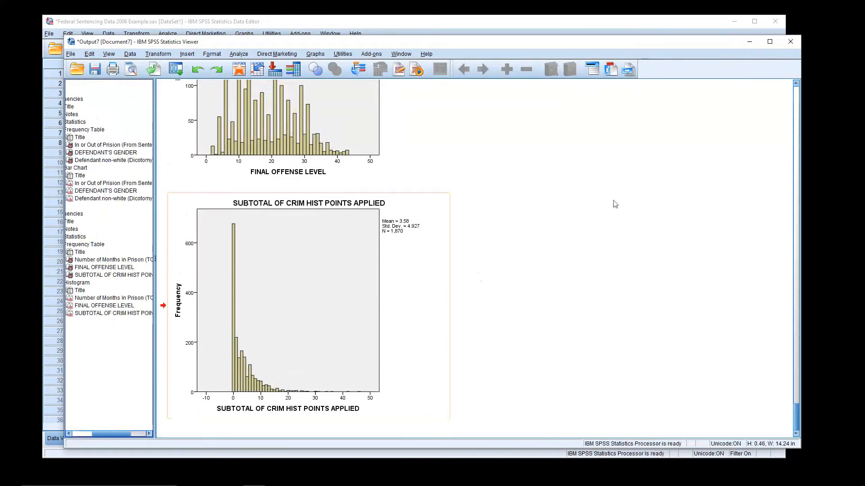
left_click(673, 32)
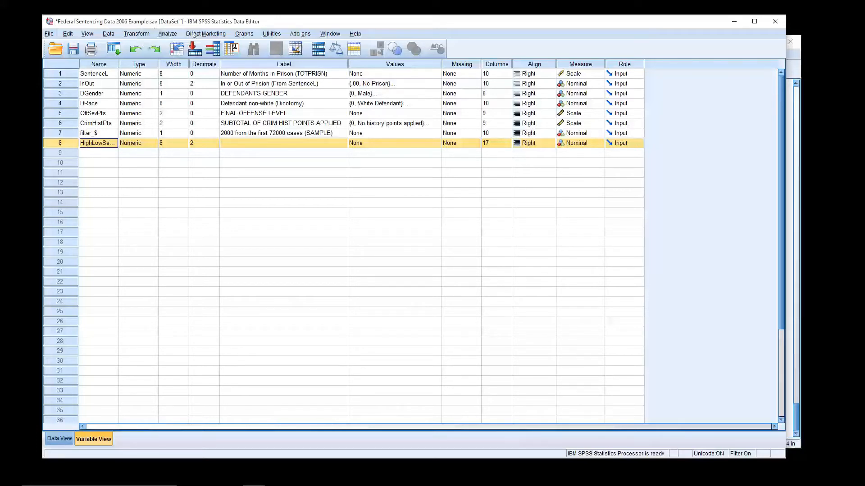
left_click(252, 152)
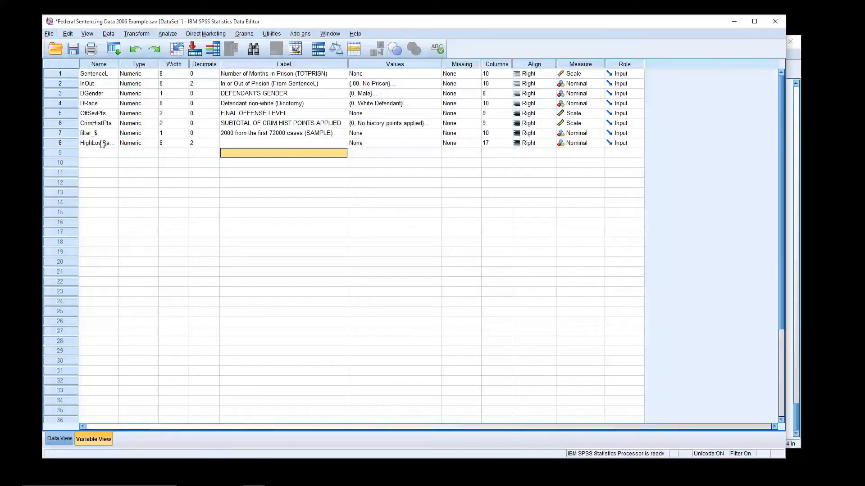
Set up a Crosstabs analysis with HighLowSentence in the rows and DGender in the columns.
left_click(169, 34)
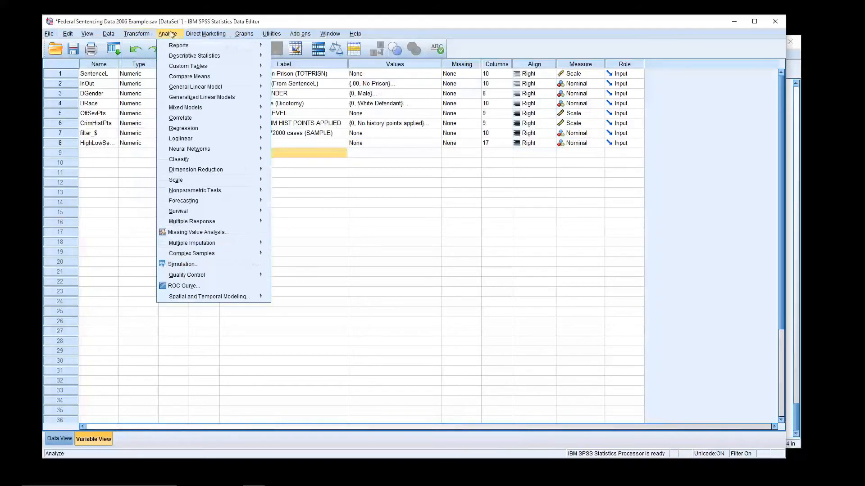
mouse_move(179, 58)
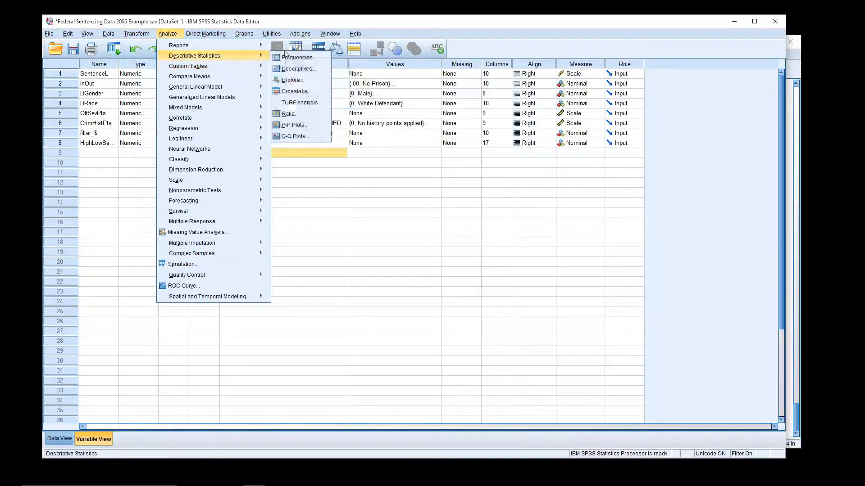
left_click(294, 91)
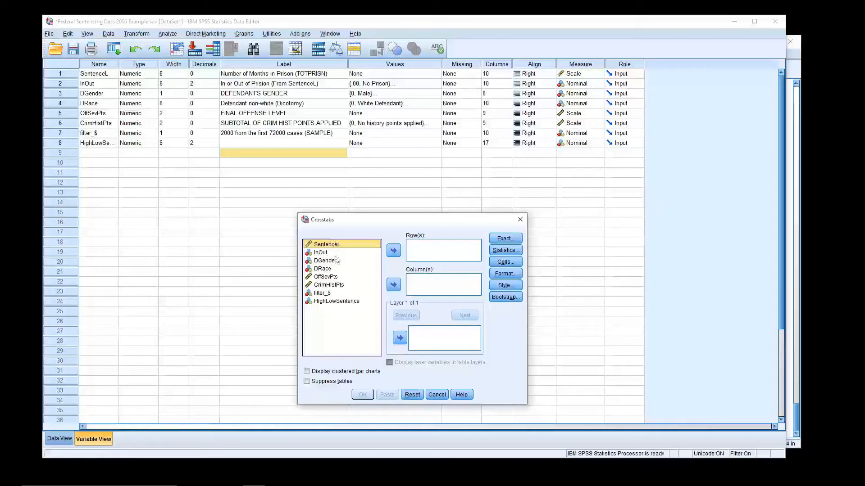
left_click(339, 301)
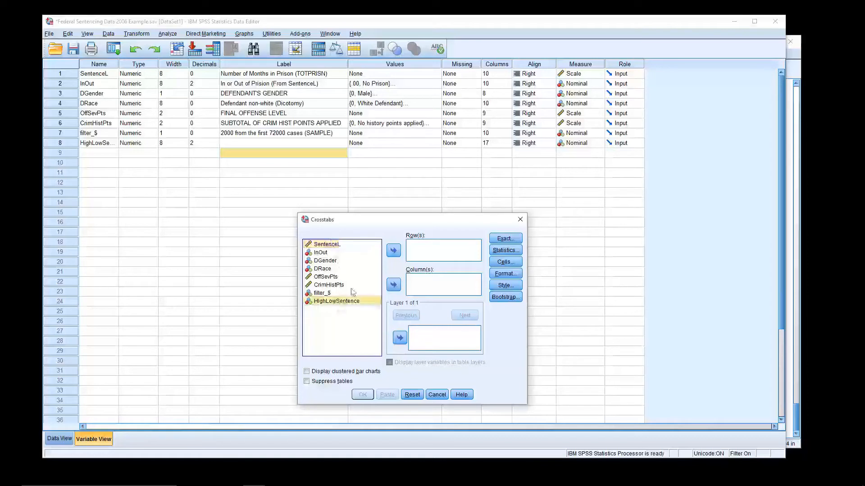
left_click(393, 250)
left_click(320, 262)
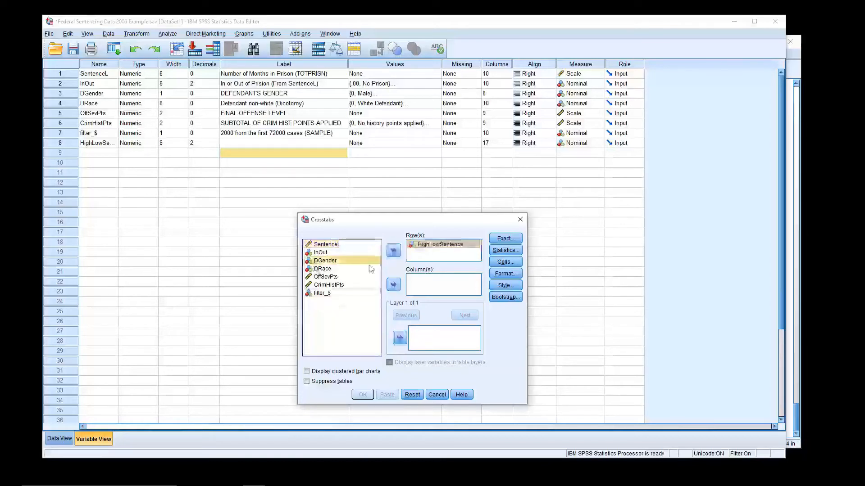
left_click(393, 285)
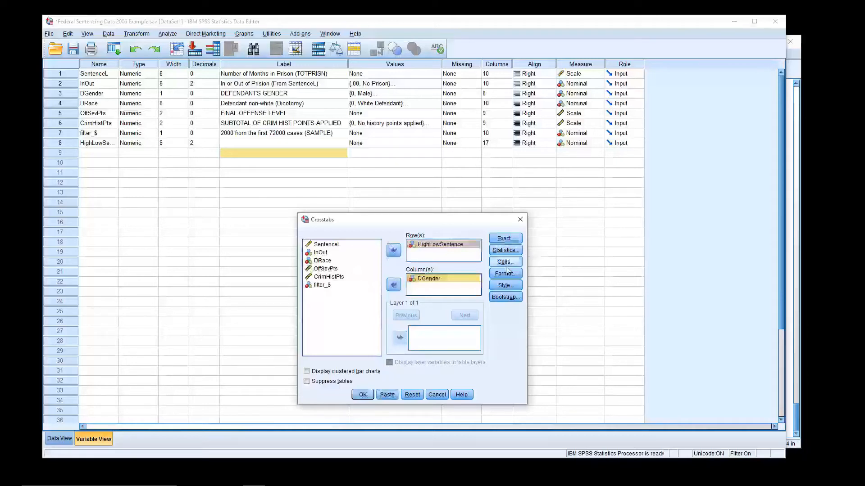
Request the chi-square statistic for the HighLowSentence by DGender crosstab.
left_click(504, 251)
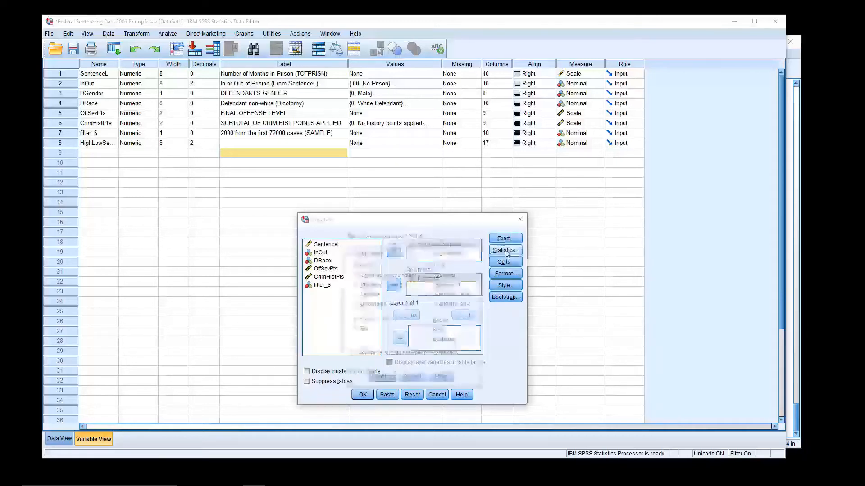
left_click(352, 252)
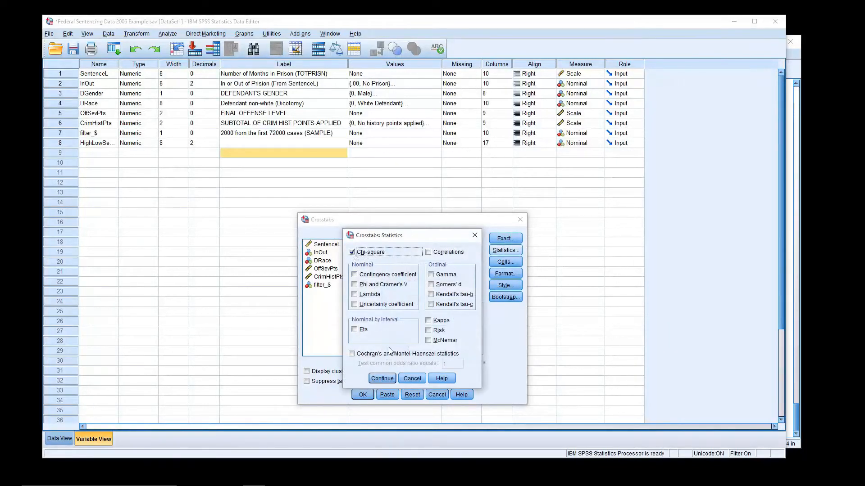
left_click(386, 381)
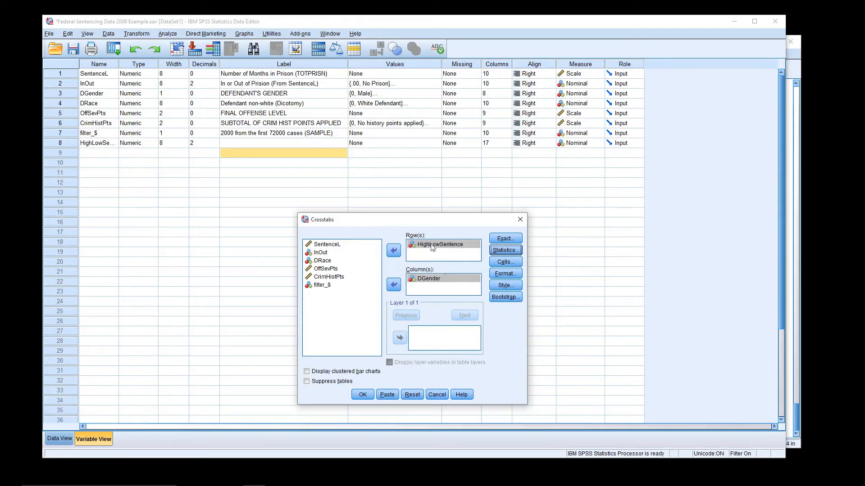
Add row percentages to the observed counts in the crosstab cells and run the analysis.
left_click(512, 264)
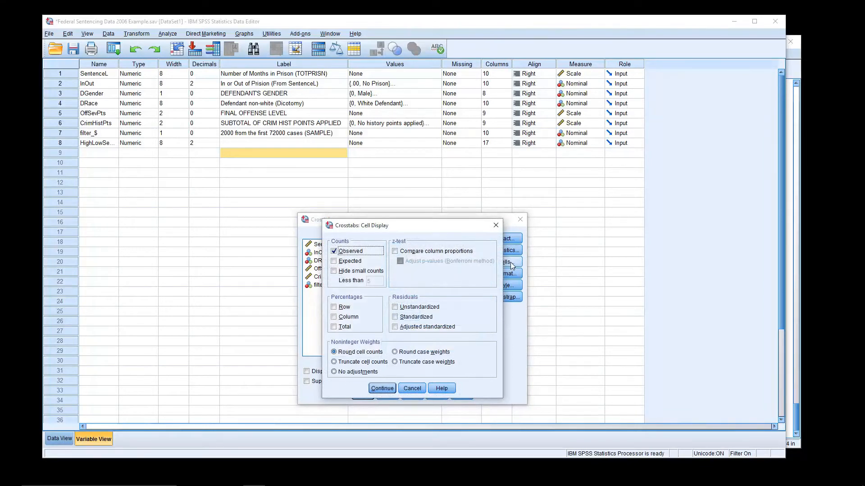
left_click(334, 309)
left_click(382, 388)
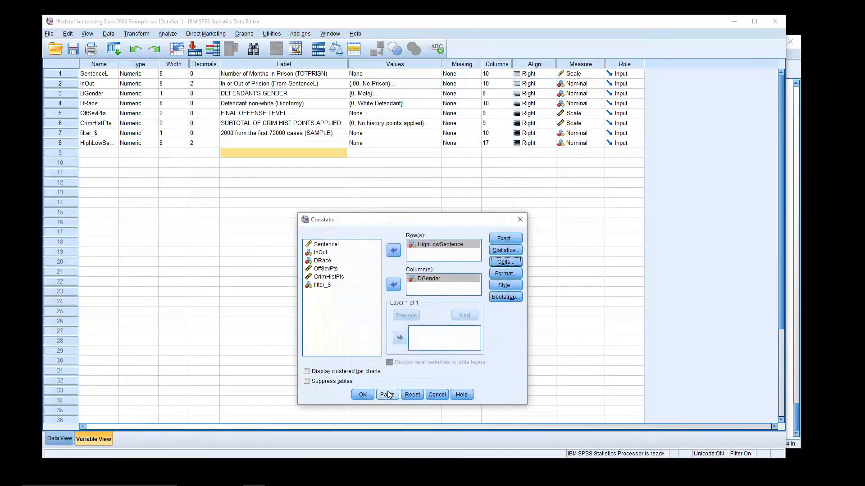
left_click(508, 264)
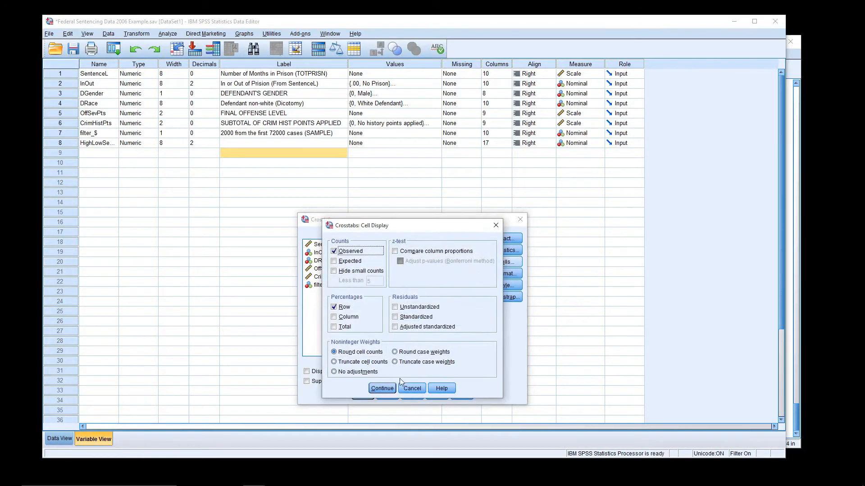
left_click(382, 388)
left_click(372, 397)
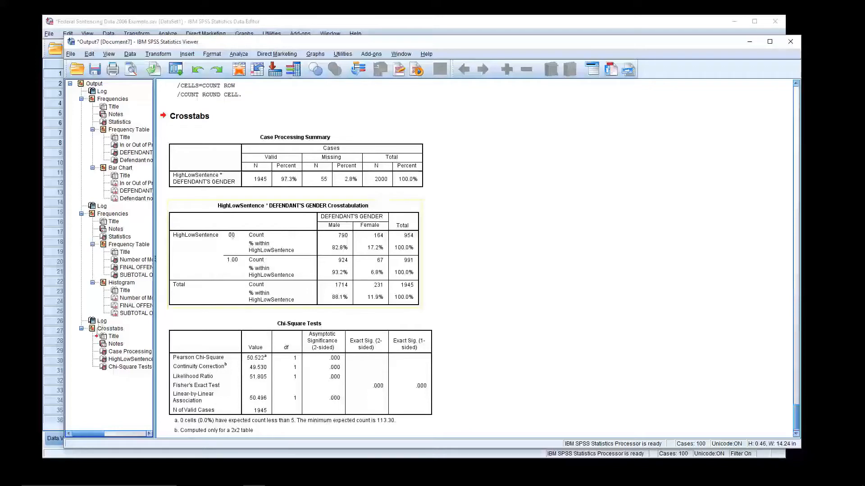
Delete the HighLowSentence by gender crosstab results from the output and return to the variable list in the Data Editor.
left_click(93, 330)
key("Delete")
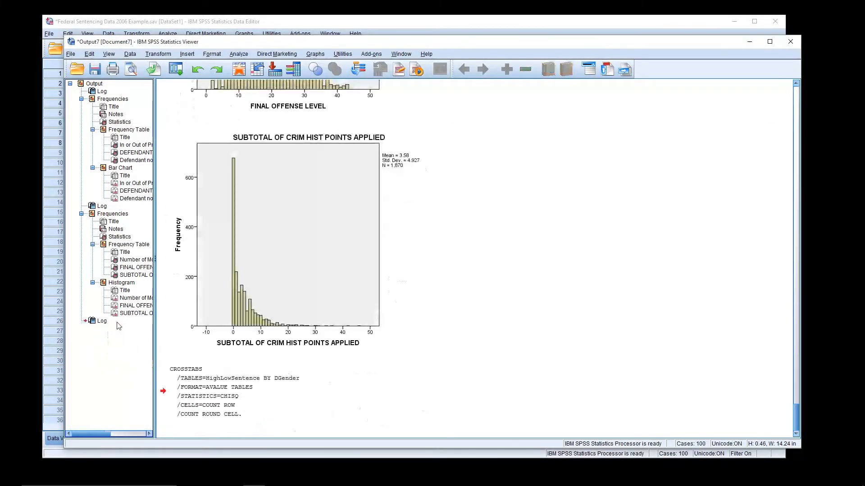
left_click(295, 26)
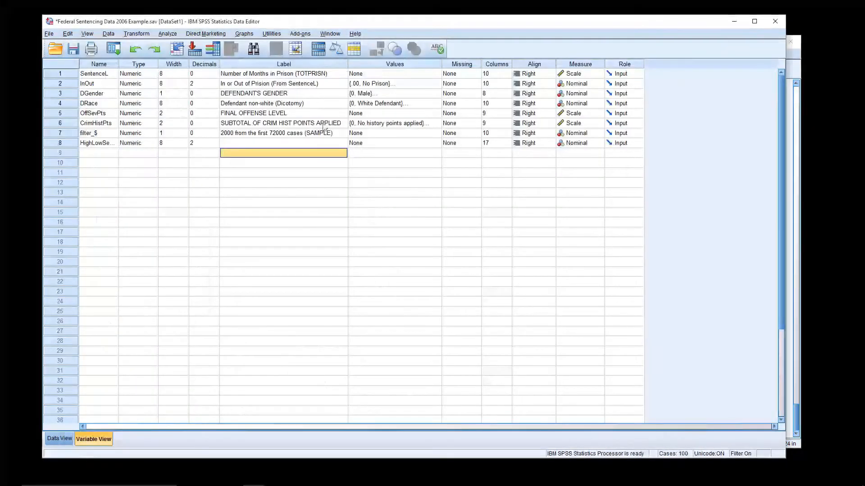
Add the value label "Low (0-27M)" for value 0 of HighLowSentence.
left_click(437, 143)
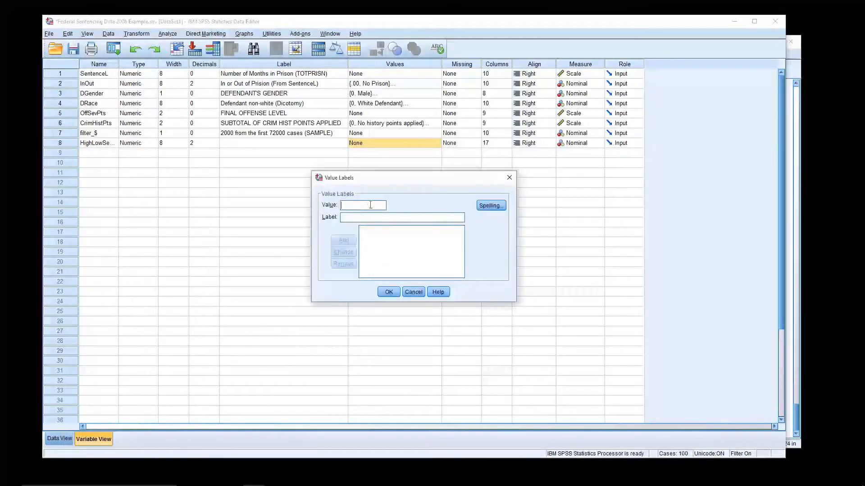
key("Tab")
type("Low")
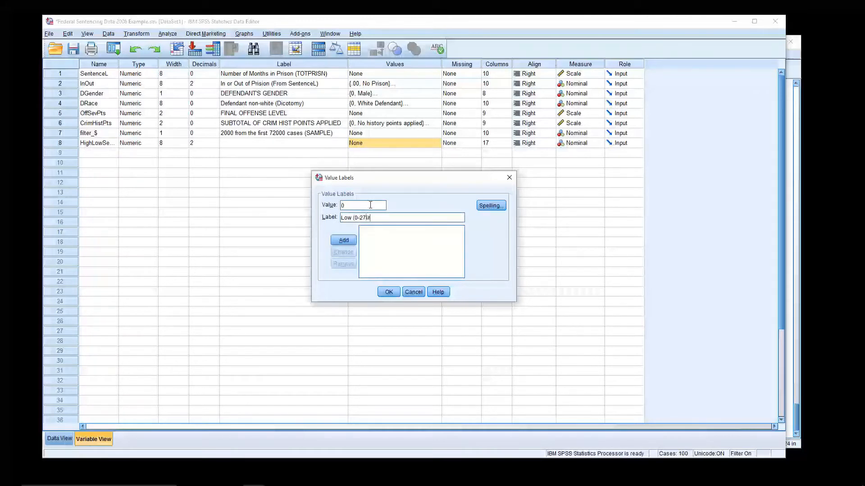
left_click(343, 240)
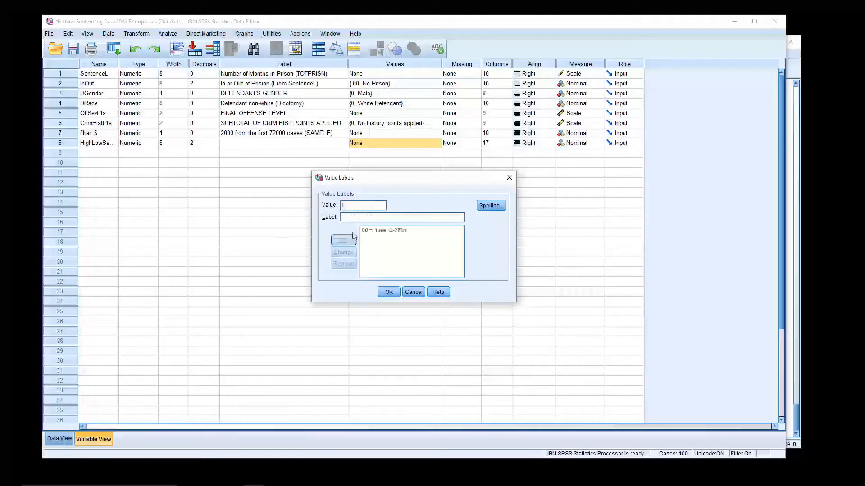
Add the value label "High (28-9999M)" for value 1 of HighLowSentence and accept the value labels.
type("1")
key("Tab")
type("High (28")
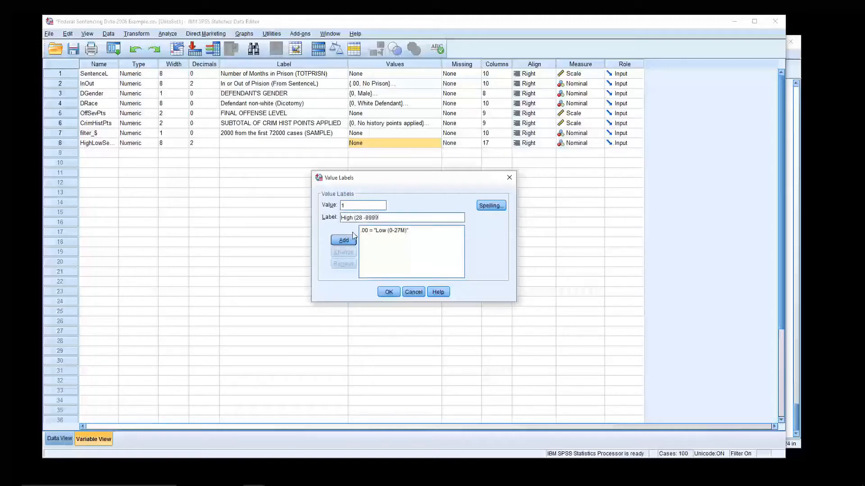
type("-9999M)")
left_click(343, 240)
left_click(390, 293)
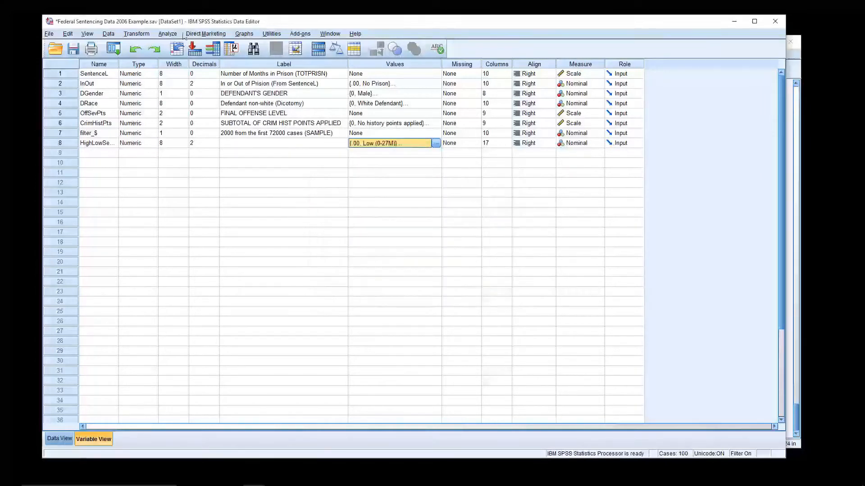
Swap the variables in the Crosstabs setup so DGender is in the rows and HighLowSentence in the columns.
left_click(168, 34)
mouse_move(233, 58)
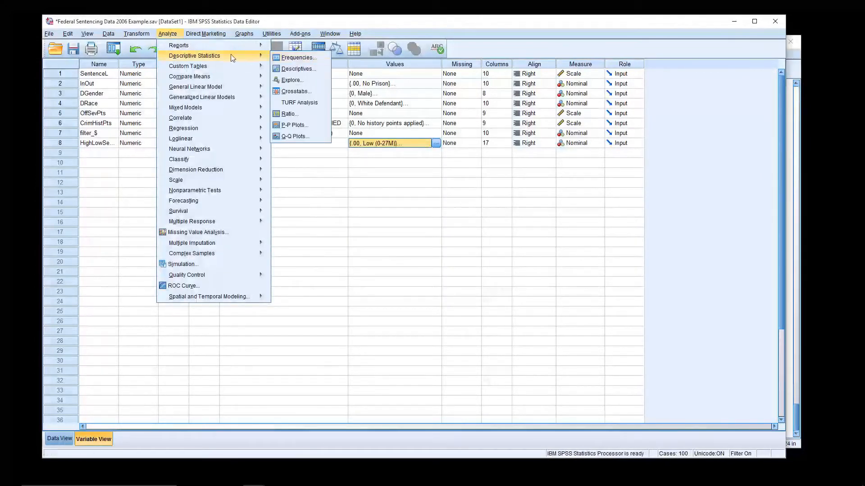
left_click(296, 91)
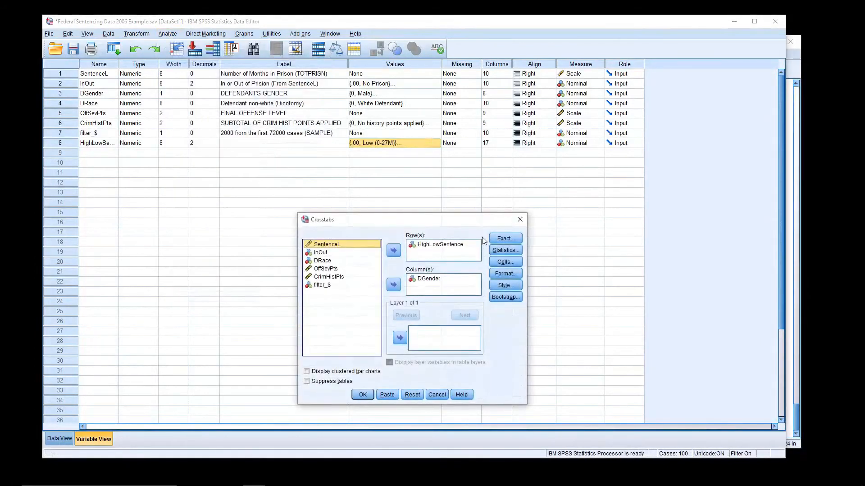
left_click(432, 244)
left_click(393, 250)
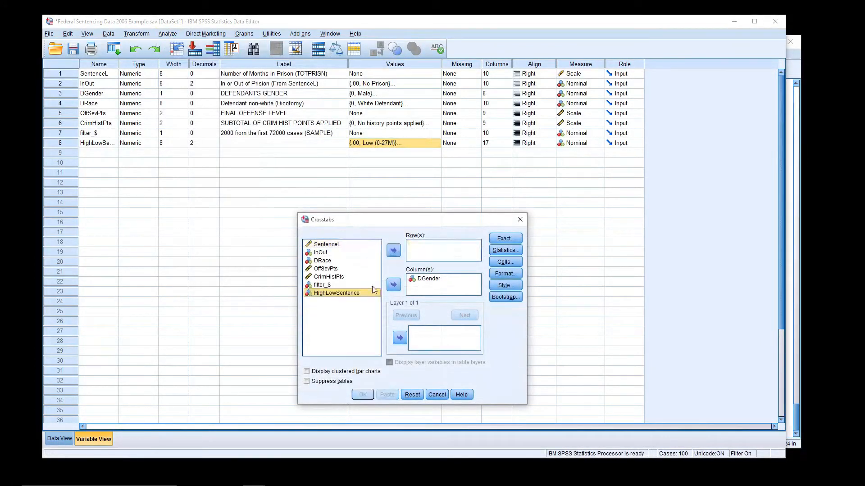
left_click(393, 284)
left_click(426, 279)
left_click(393, 284)
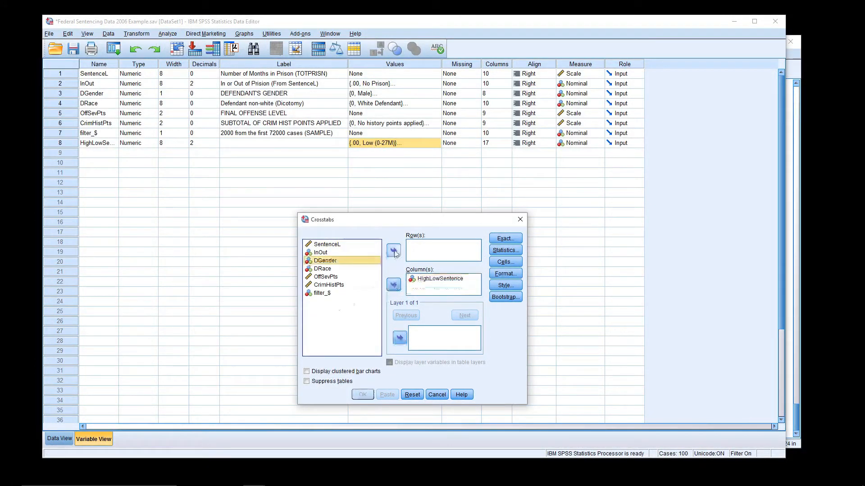
left_click(394, 250)
Keep observed counts and row percentages in the cell display and run the DGender by HighLowSentence crosstab.
left_click(506, 262)
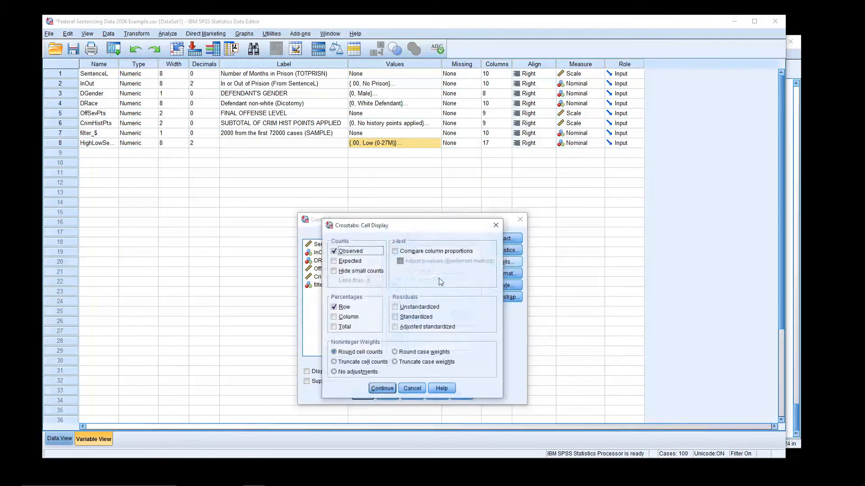
left_click(382, 389)
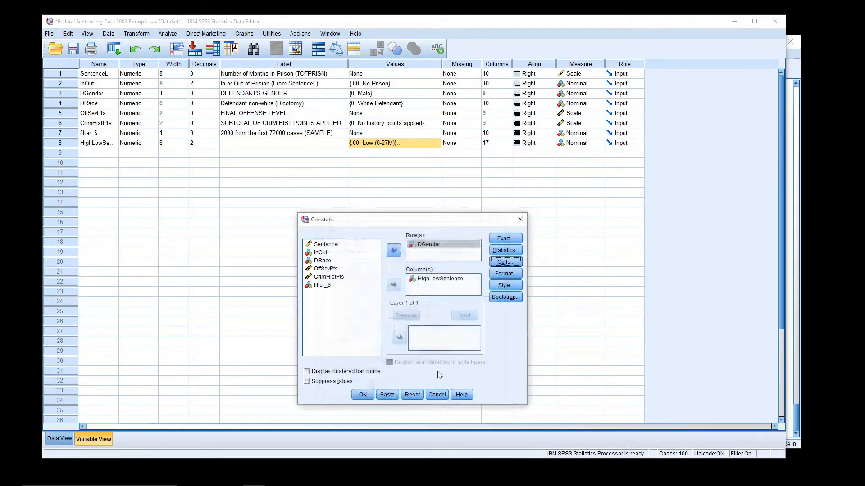
left_click(368, 395)
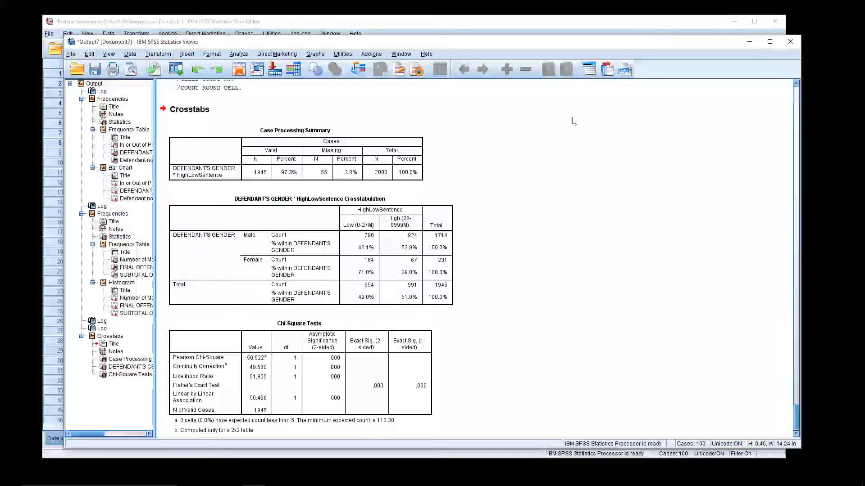
Replace HighLowSentence with InOut as the Crosstabs column variable, keeping DGender in the rows, and run the analysis.
left_click(158, 53)
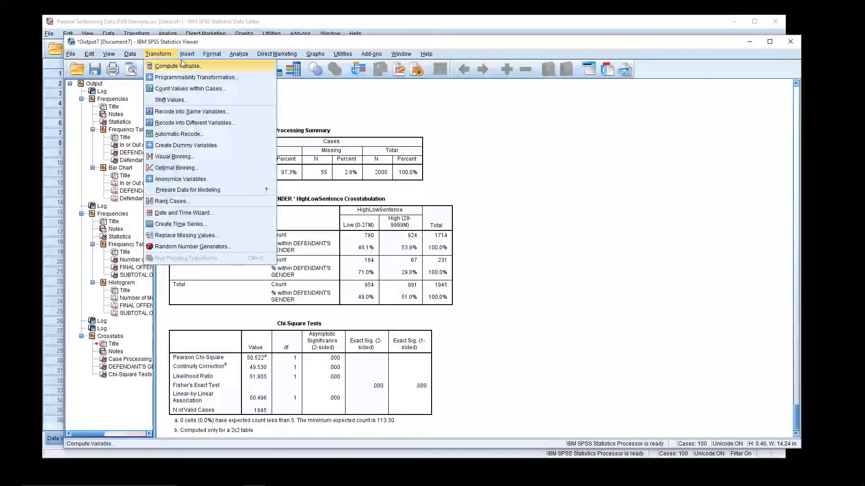
mouse_move(239, 54)
mouse_move(259, 78)
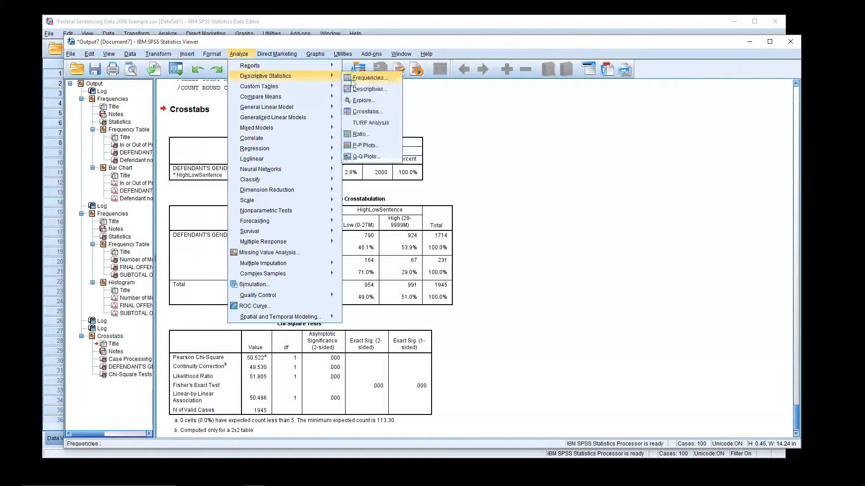
left_click(374, 112)
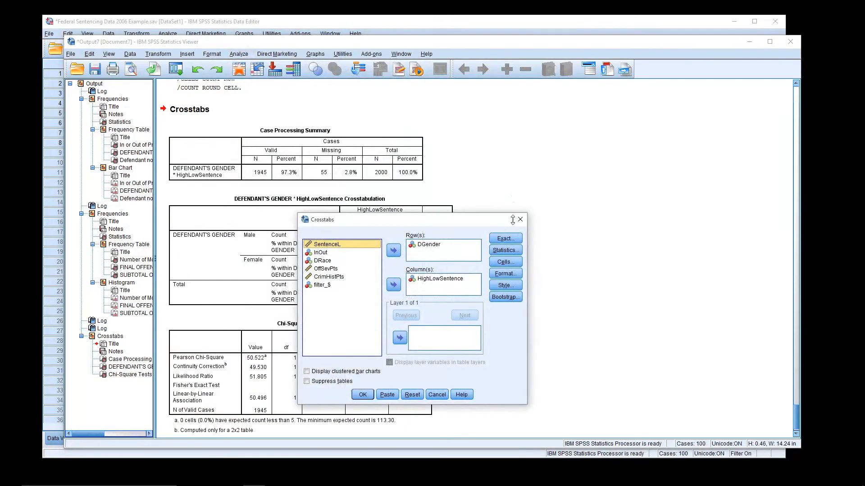
left_click(436, 280)
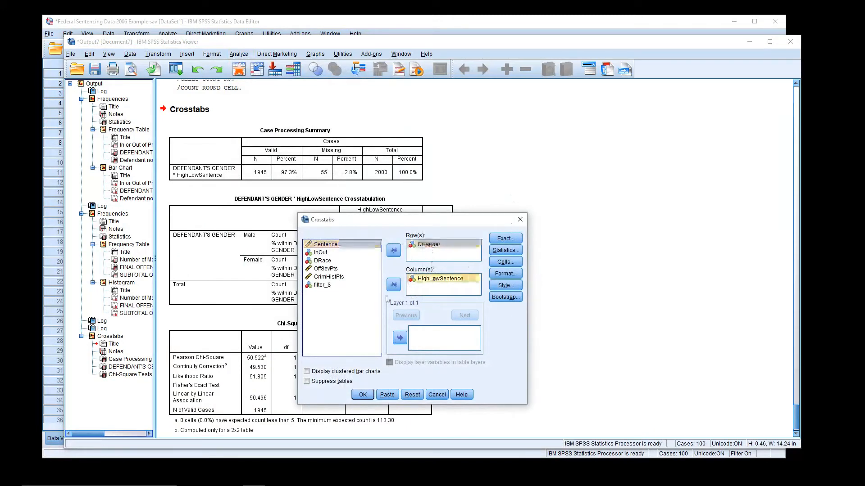
left_click(393, 285)
left_click(320, 253)
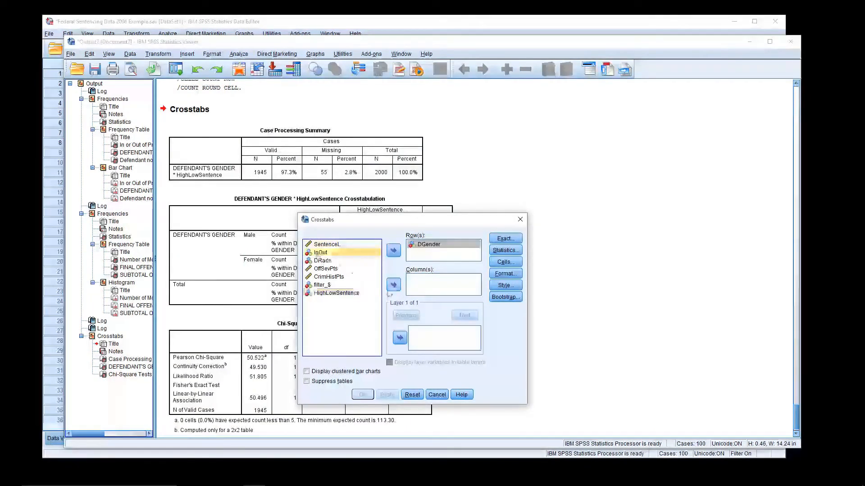
left_click(392, 286)
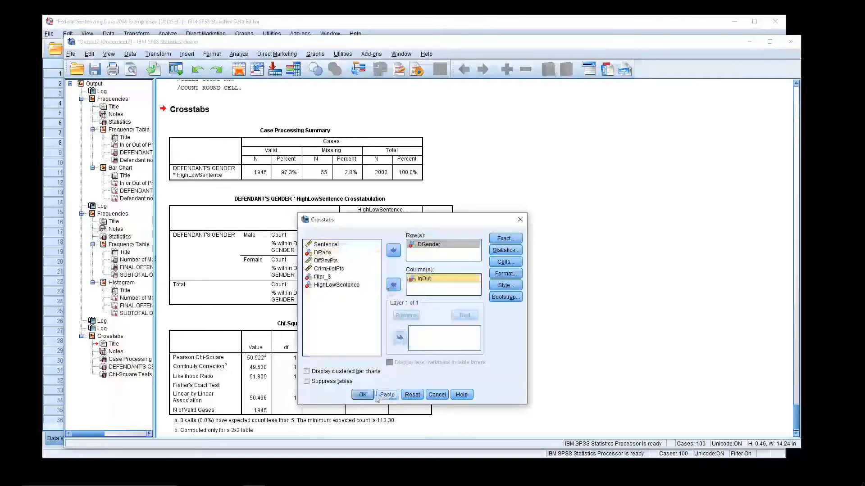
left_click(363, 395)
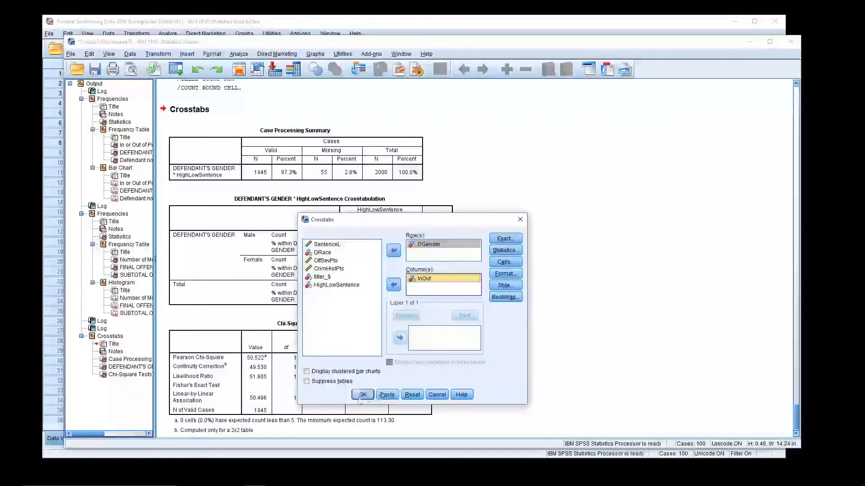
left_click(360, 396)
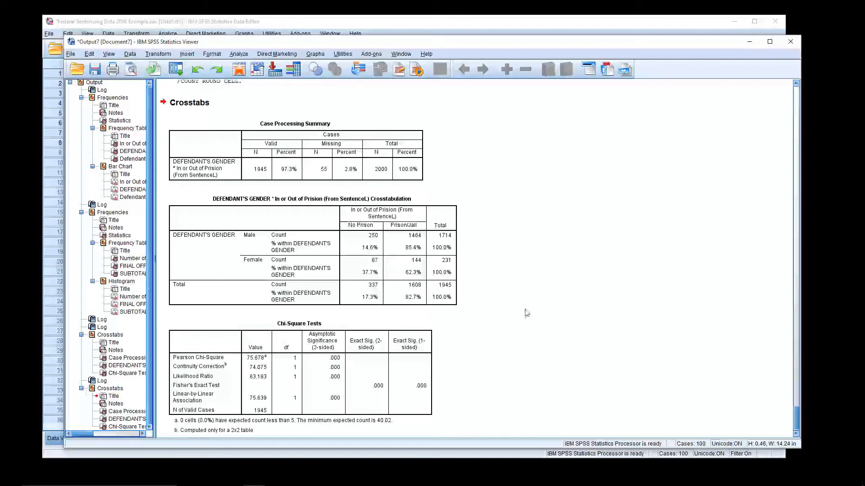
left_click(286, 256)
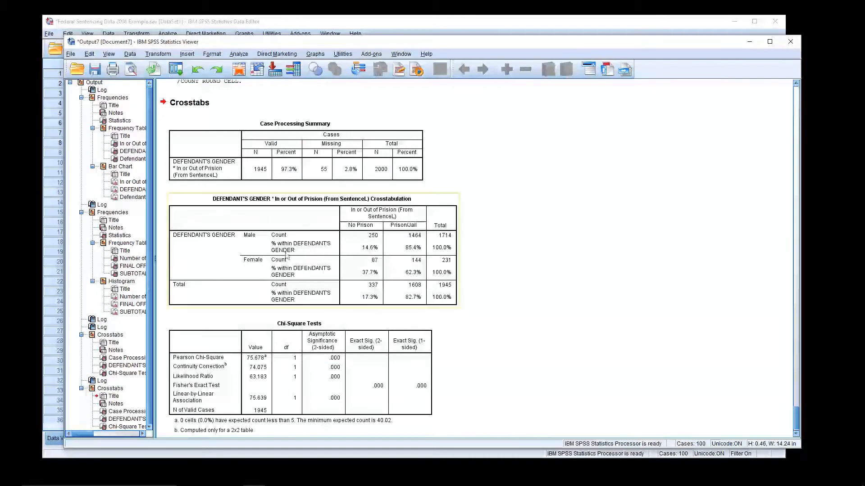
scroll(435, 299, "up", 5)
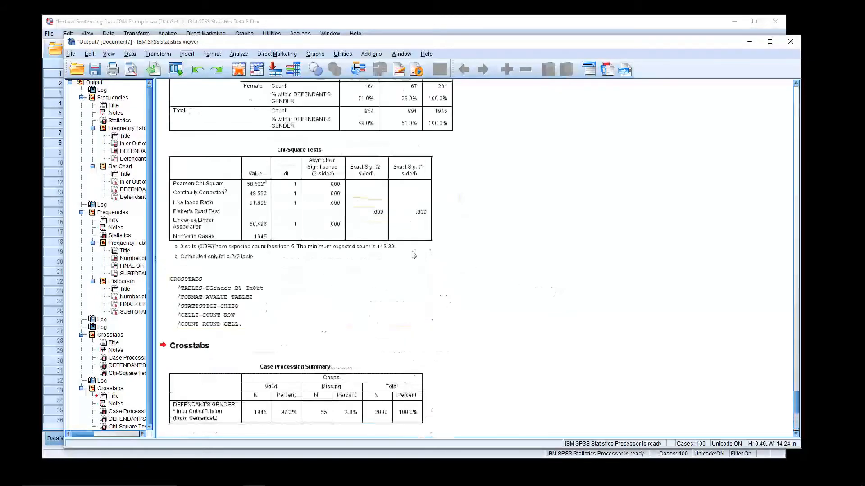
scroll(464, 291, "down", 5)
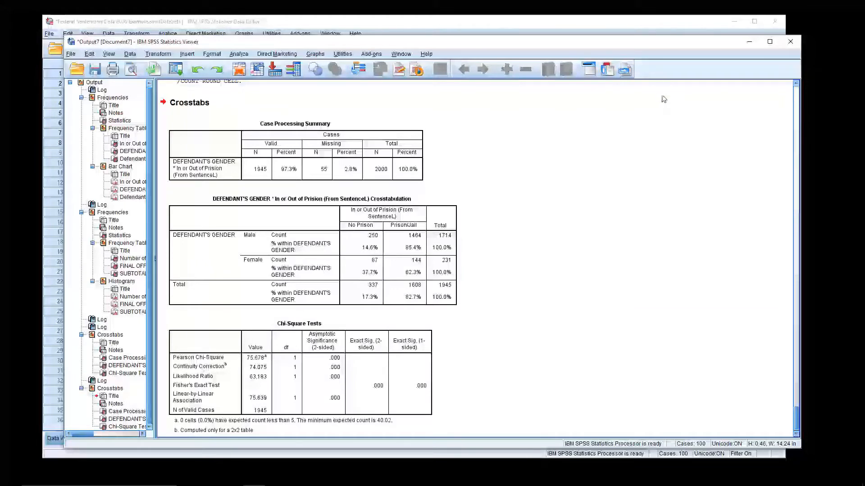
left_click(477, 21)
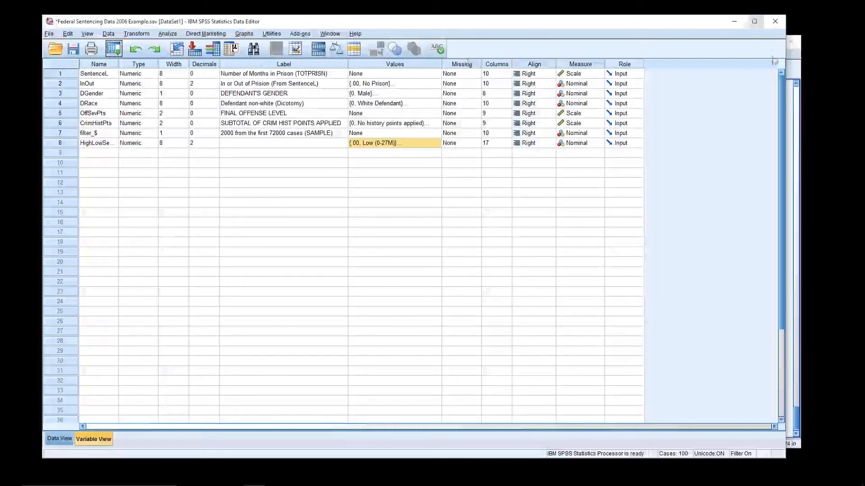
left_click(791, 77)
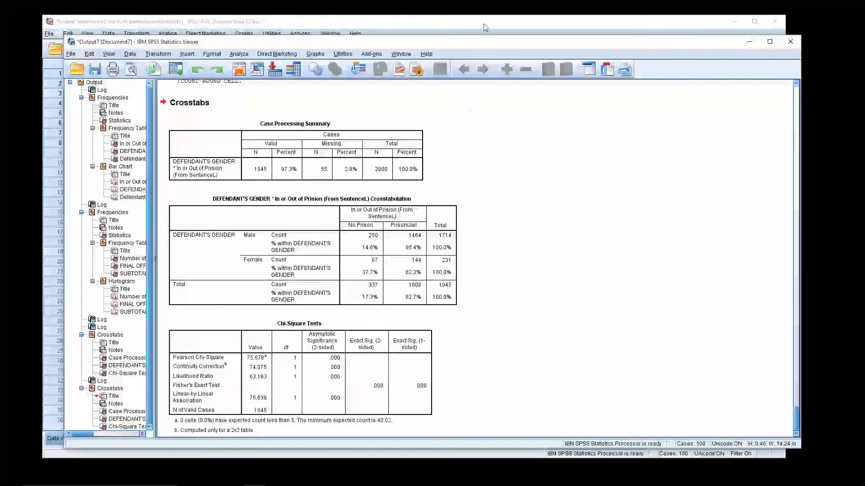
left_click_drag(508, 46, 519, 41)
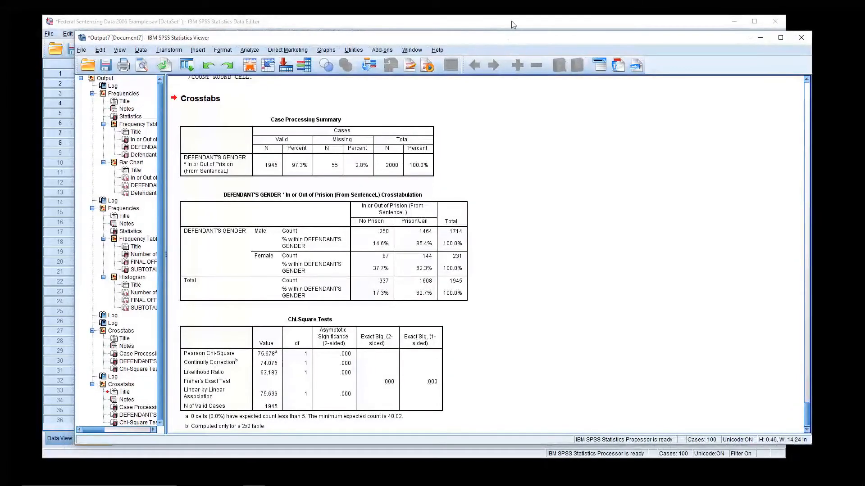
Return to the Data Editor and set up a linear regression with SentenceL as dependent and DGender as independent variable.
left_click(511, 25)
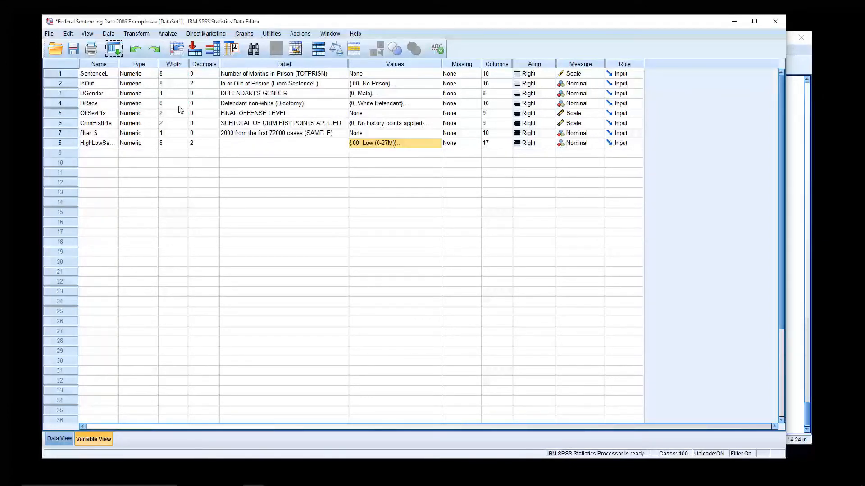
left_click(166, 34)
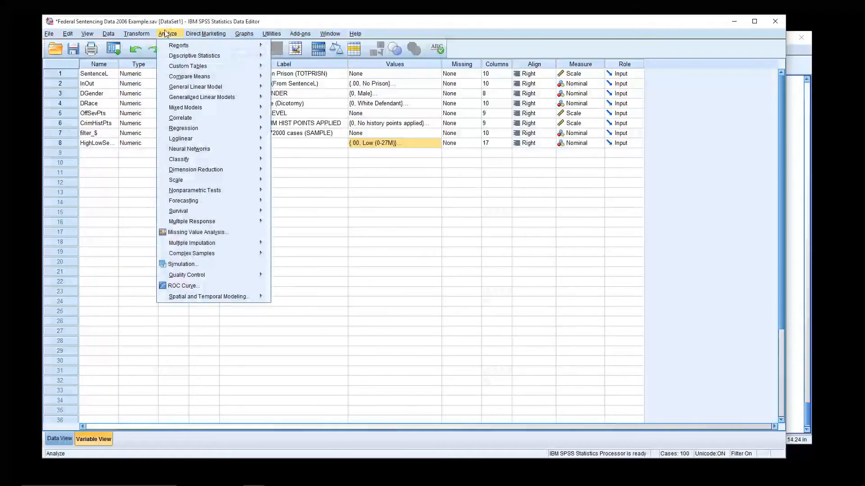
mouse_move(201, 129)
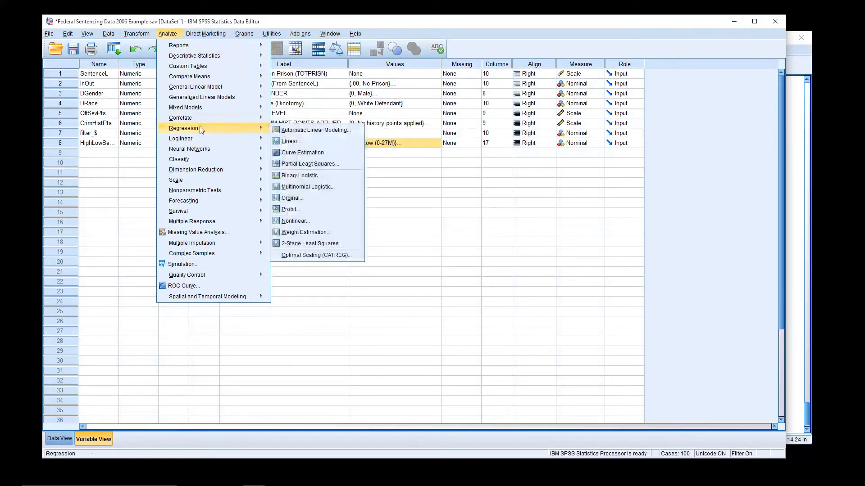
left_click(290, 142)
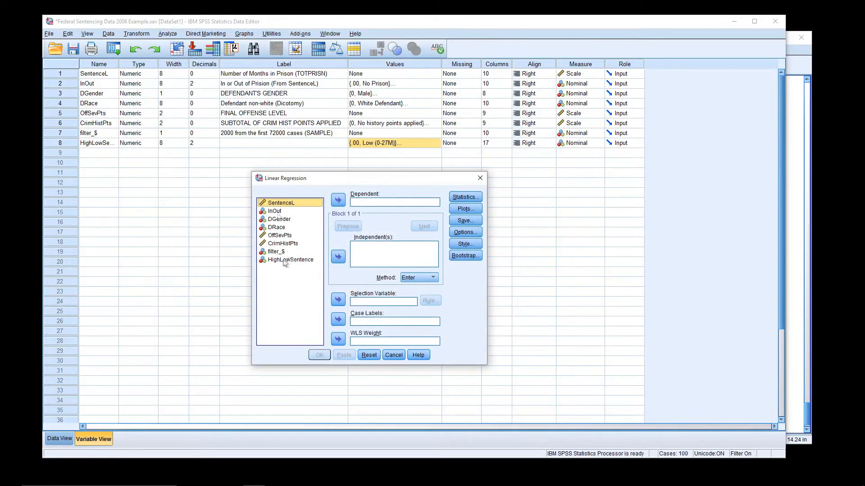
left_click(338, 200)
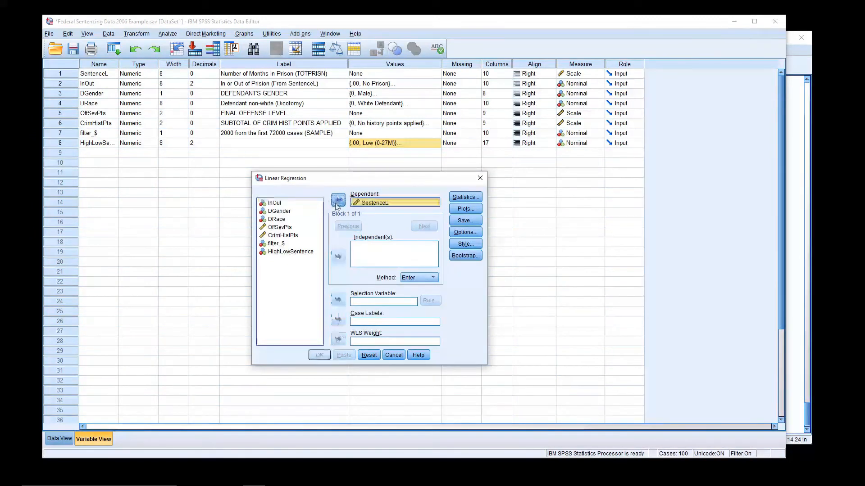
left_click(277, 211)
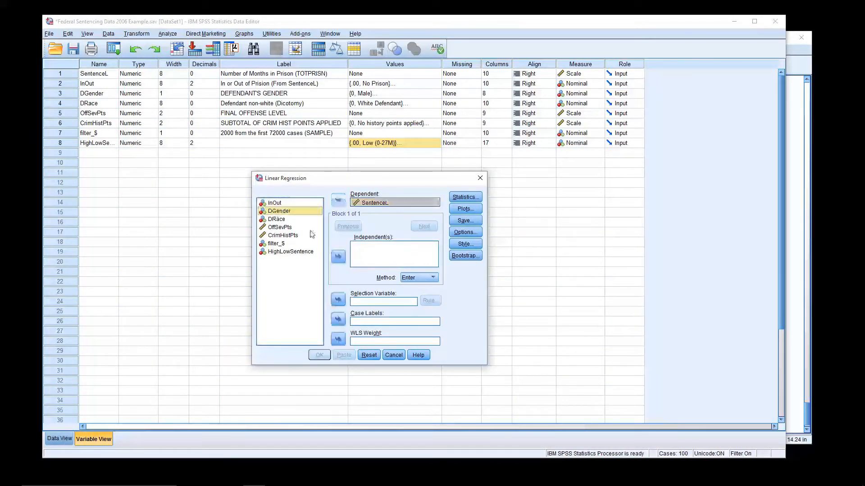
left_click(338, 256)
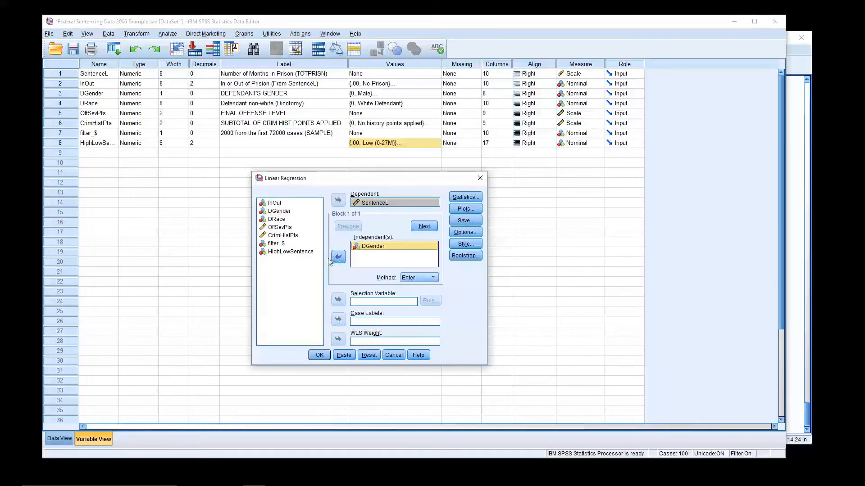
Run the linear regression of SentenceL on DGender and bring its Coefficients table into view.
left_click(320, 356)
left_click(319, 355)
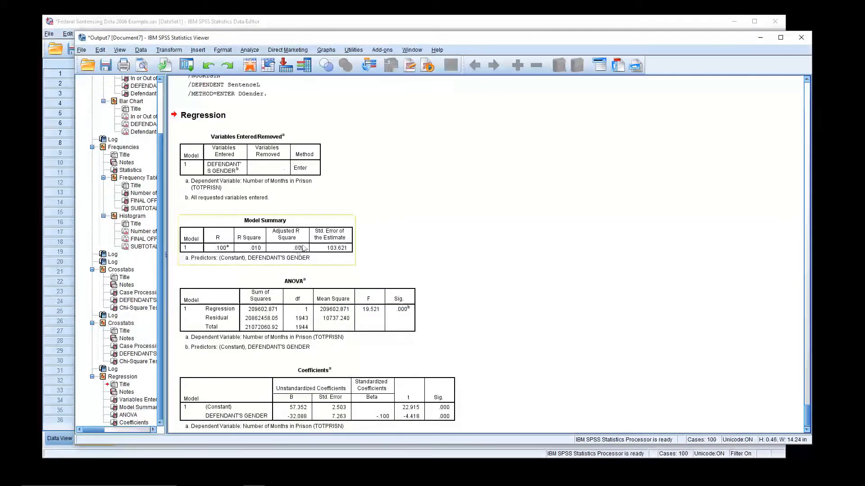
scroll(533, 239, "down", 1)
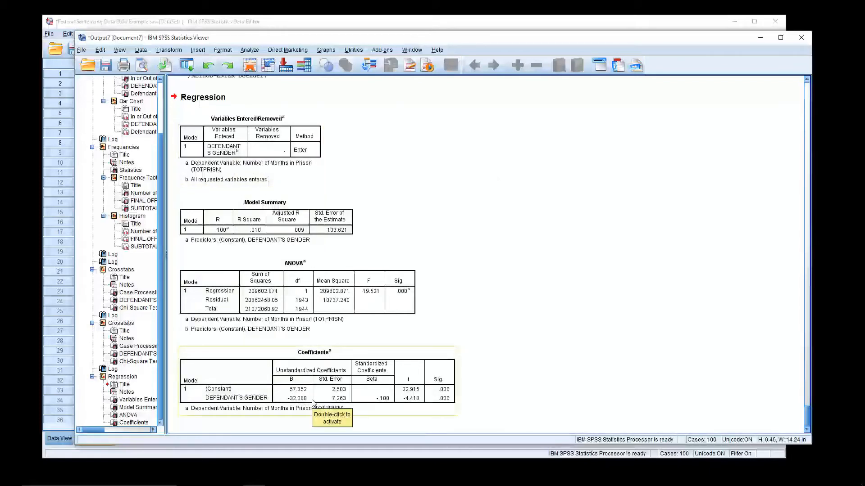
Check the value labels of DGender in the Data Editor and return to the gender row of the regression coefficients.
left_click(634, 25)
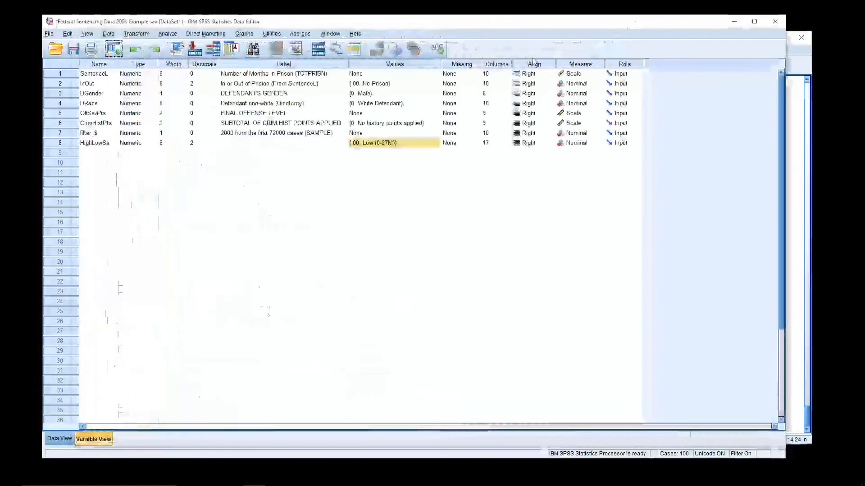
left_click(432, 93)
left_click(433, 93)
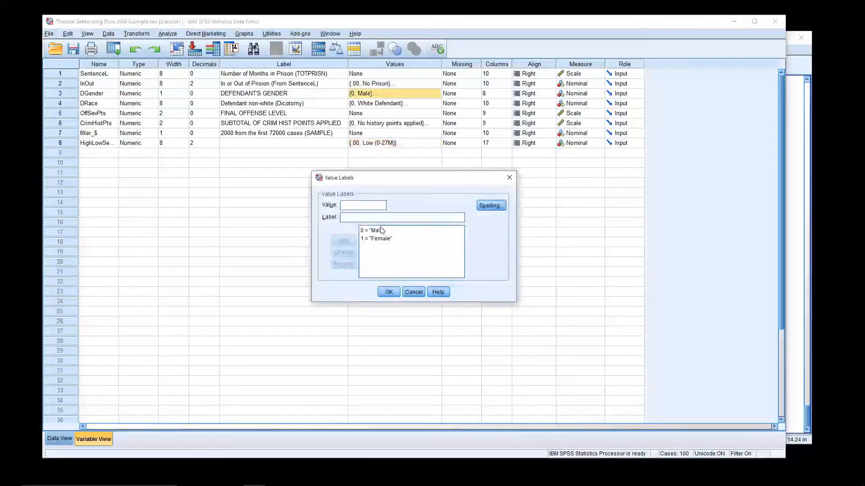
left_click(414, 292)
left_click(792, 64)
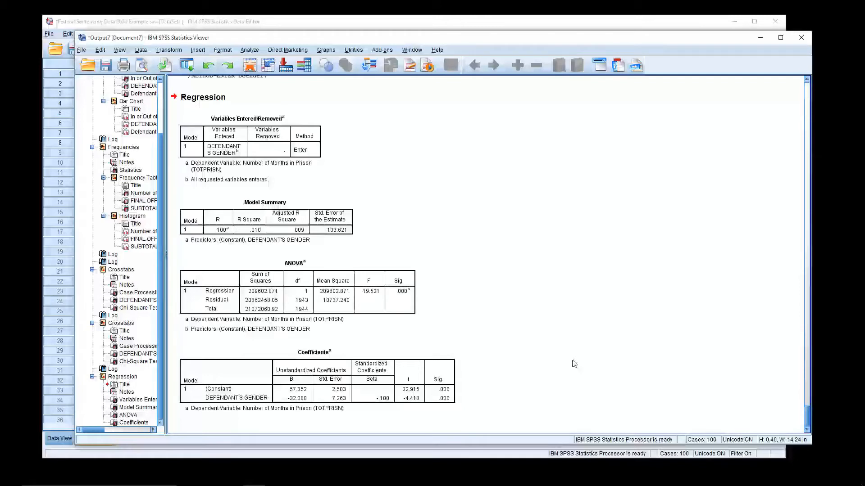
left_click(435, 401)
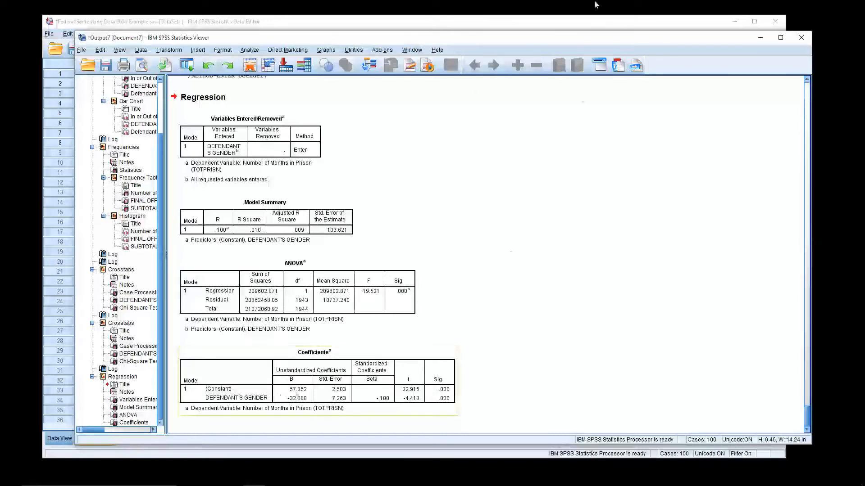
Add DRace, OffSevPts and CrimHistPts to DGender as independent variables in the SentenceL linear regression and run it.
left_click(597, 27)
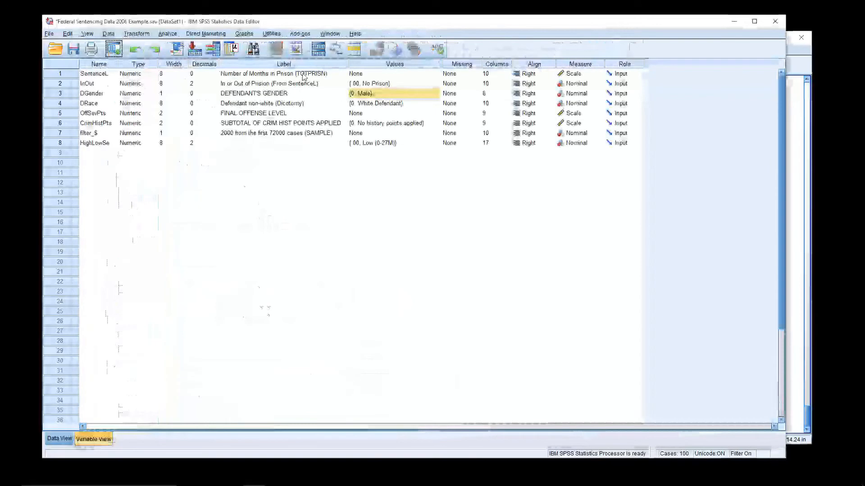
left_click(170, 35)
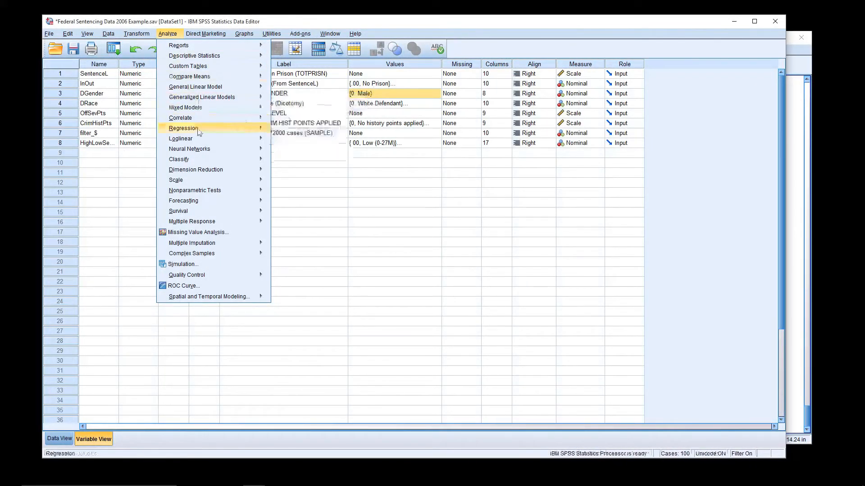
mouse_move(200, 128)
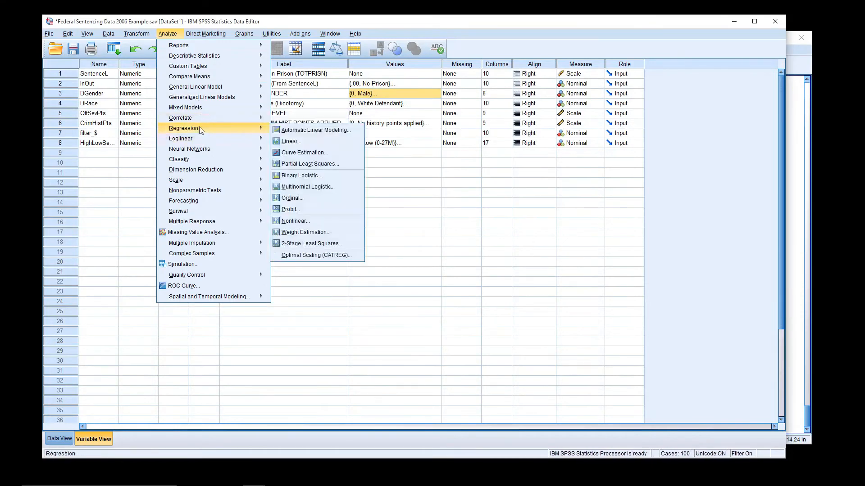
left_click(292, 142)
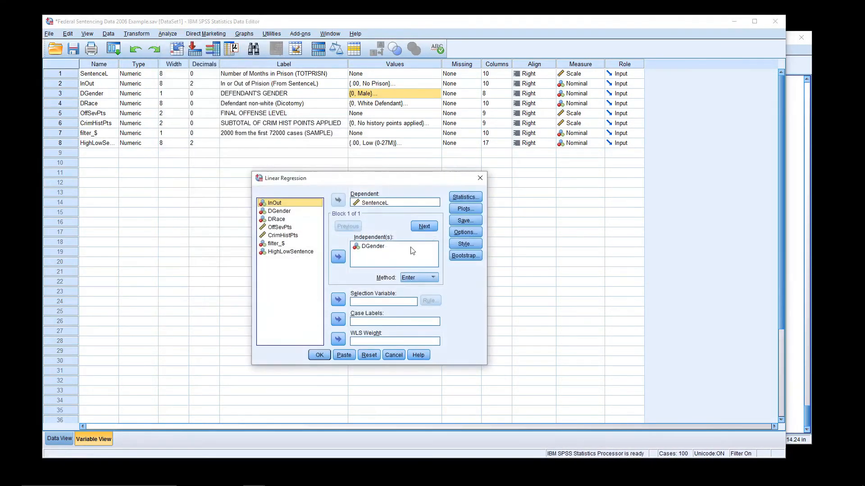
left_click(274, 219)
left_click(338, 256)
left_click(285, 228)
left_click(338, 257)
left_click(279, 235)
left_click(338, 257)
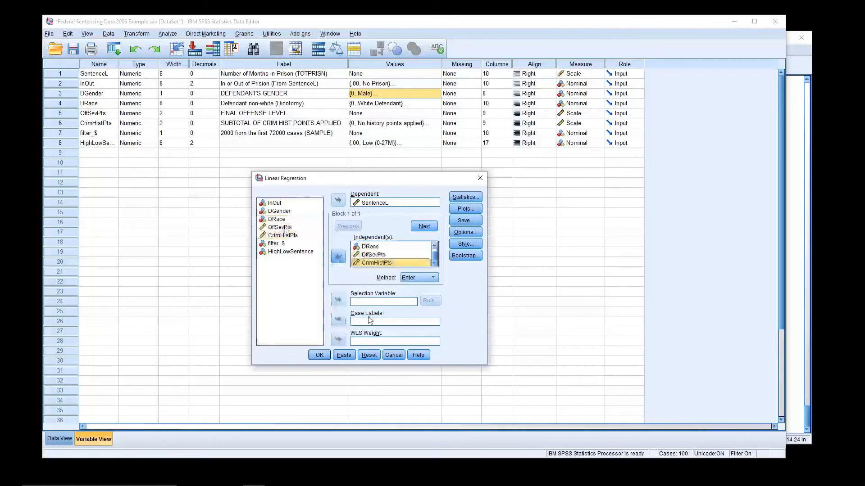
left_click(320, 356)
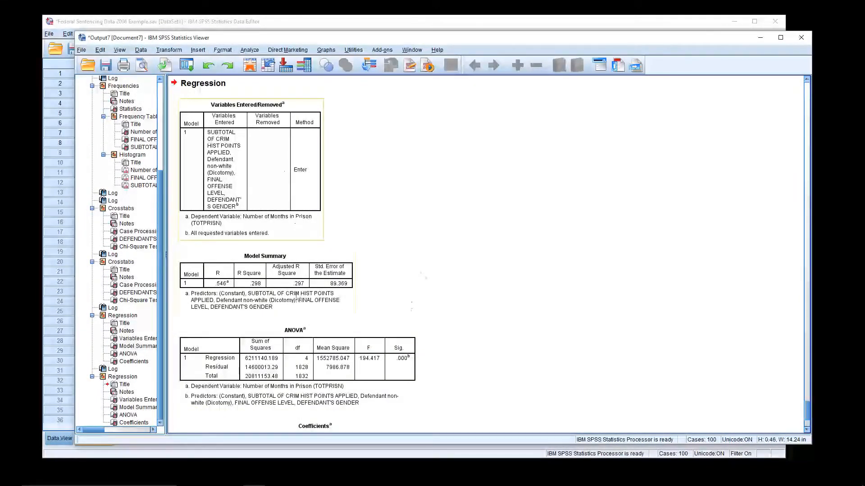
Examine the multiple regression's Variables Entered, Model Summary, ANOVA and Coefficients tables, including the significance of each predictor.
left_click(265, 286)
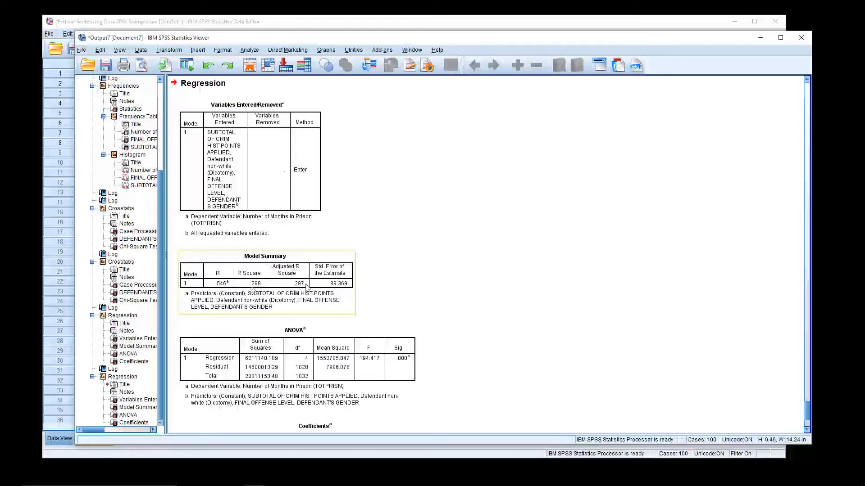
left_click(219, 171)
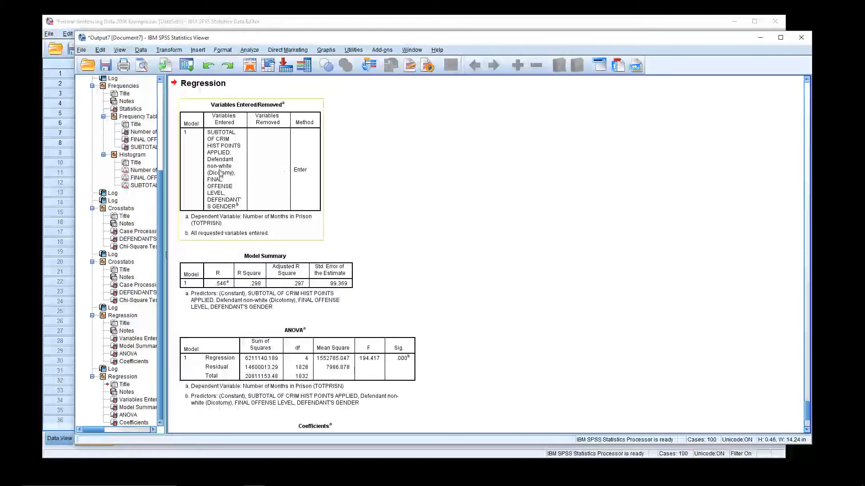
left_click(293, 291)
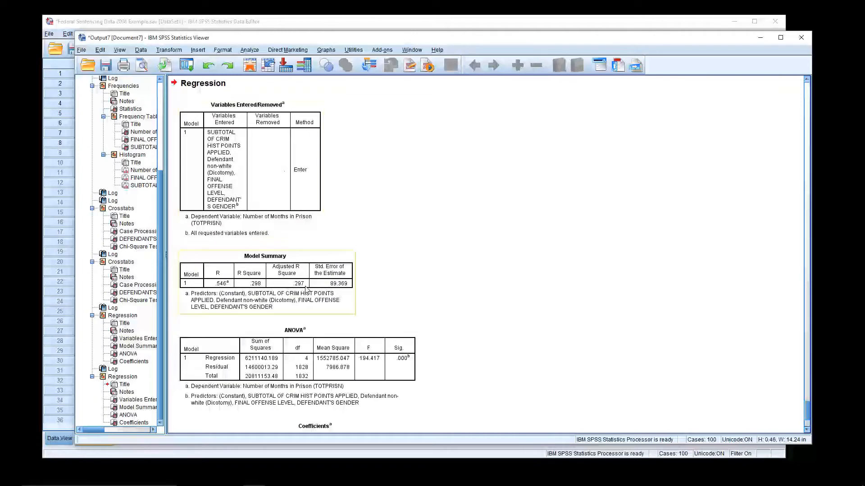
left_click(475, 265)
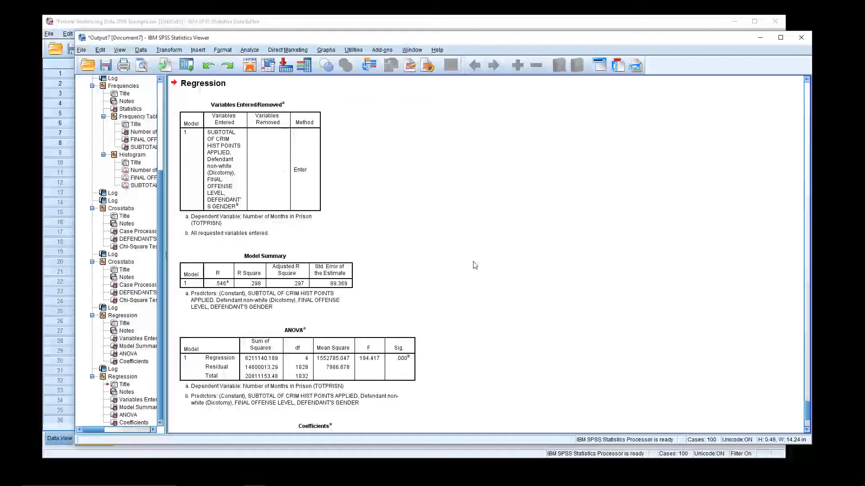
scroll(478, 264, "down", 3)
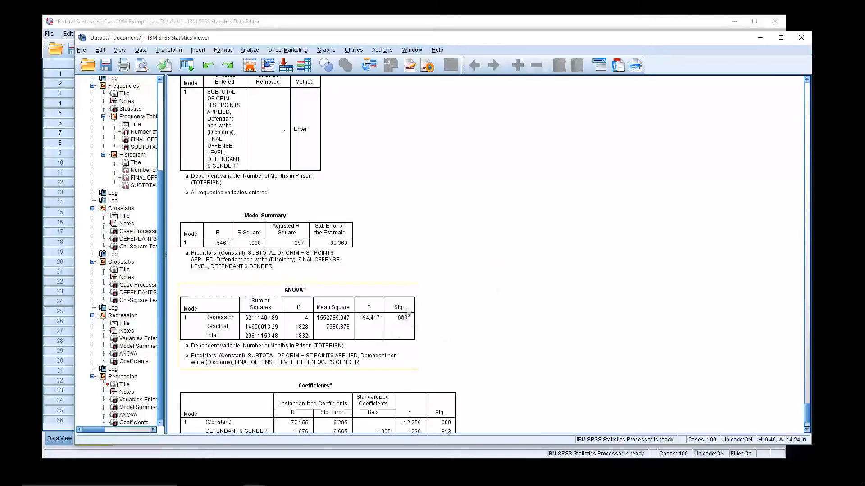
scroll(590, 295, "down", 5)
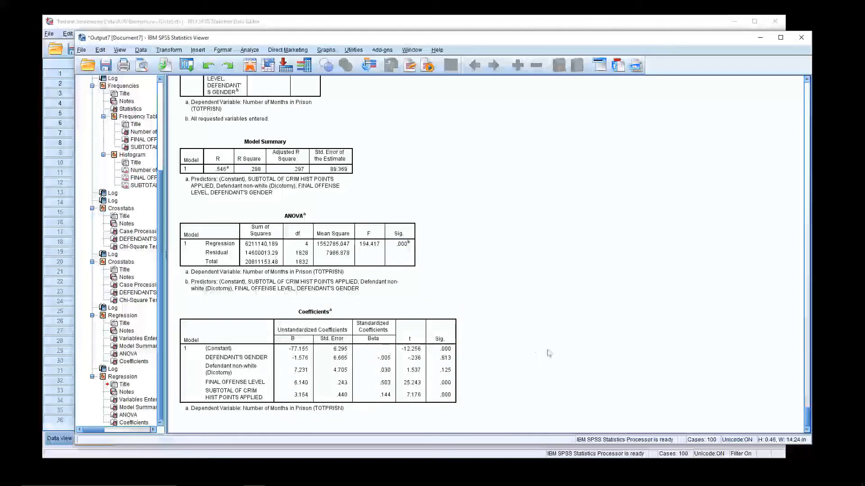
left_click(289, 360)
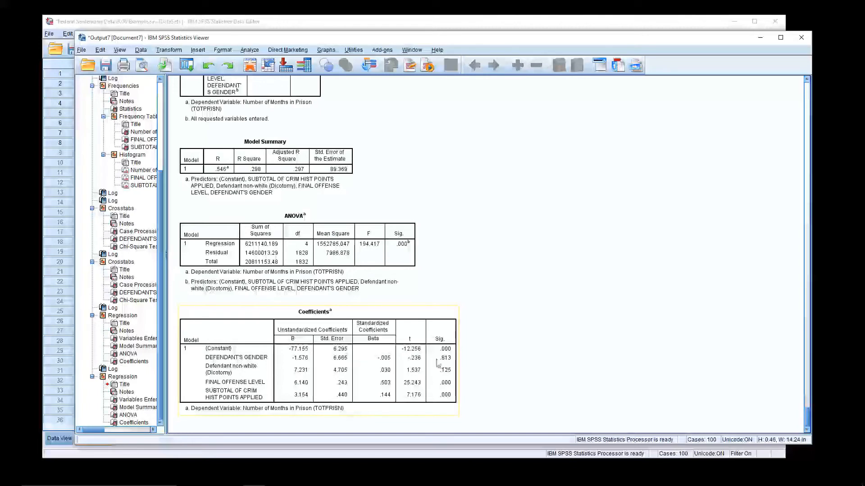
left_click(596, 350)
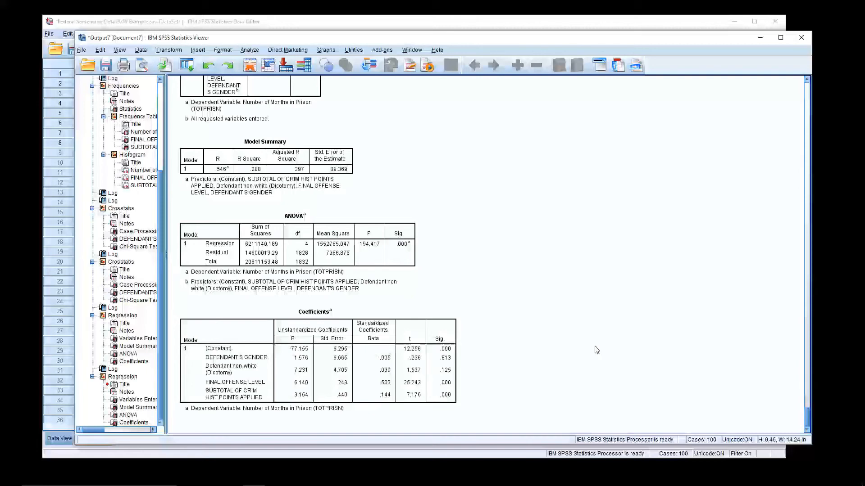
left_click(311, 383)
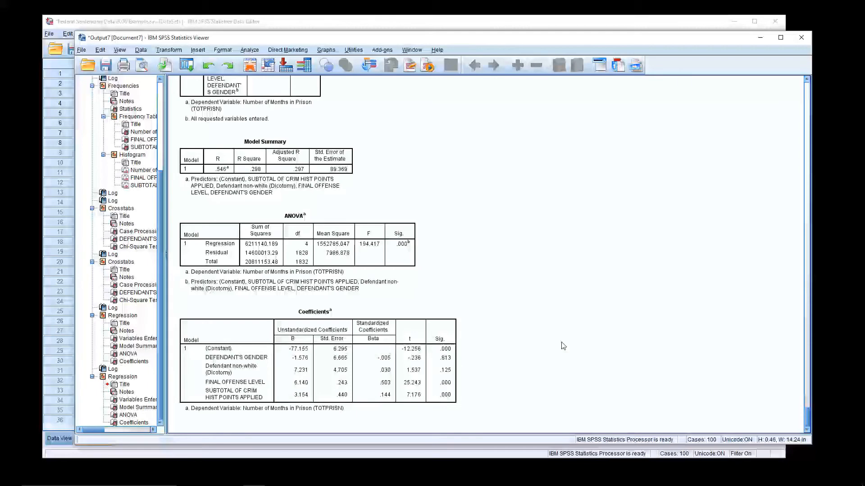
Review the frequency tables for final offense level and criminal history points earlier in the output to see their value ranges.
left_click(548, 23)
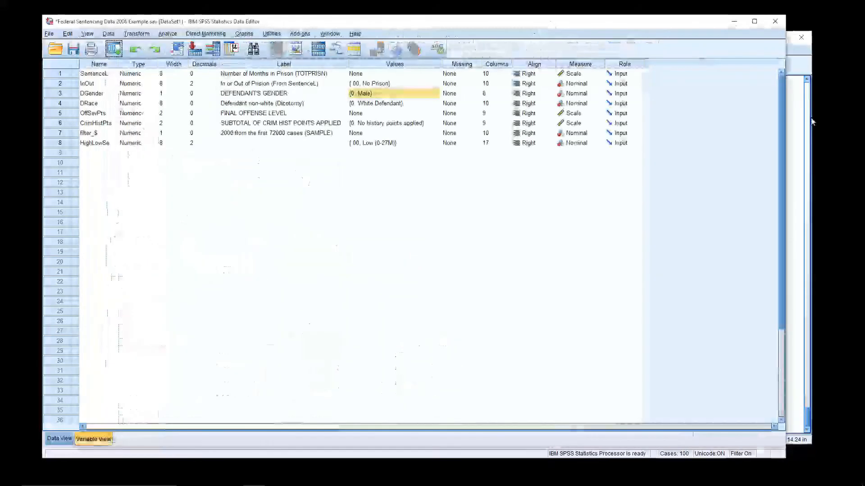
left_click(793, 165)
scroll(793, 312, "up", 15)
scroll(785, 234, "up", 15)
scroll(787, 246, "up", 5)
scroll(788, 247, "down", 6)
scroll(786, 247, "up", 1)
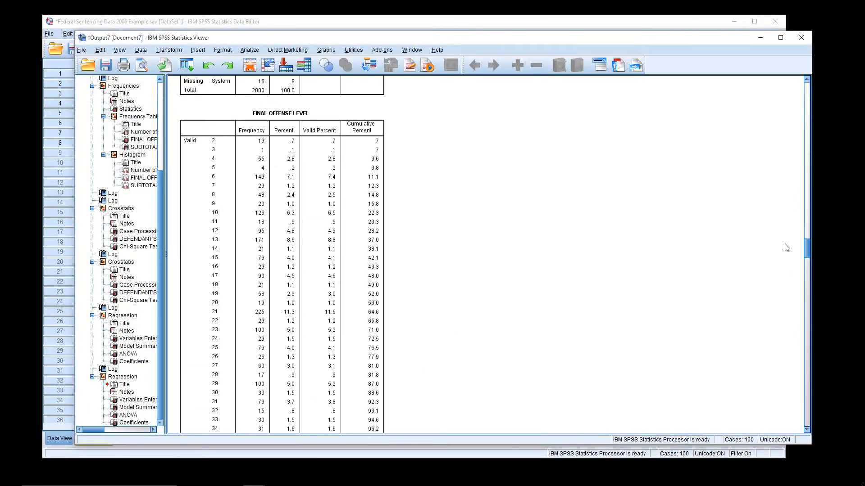
scroll(786, 252, "down", 10)
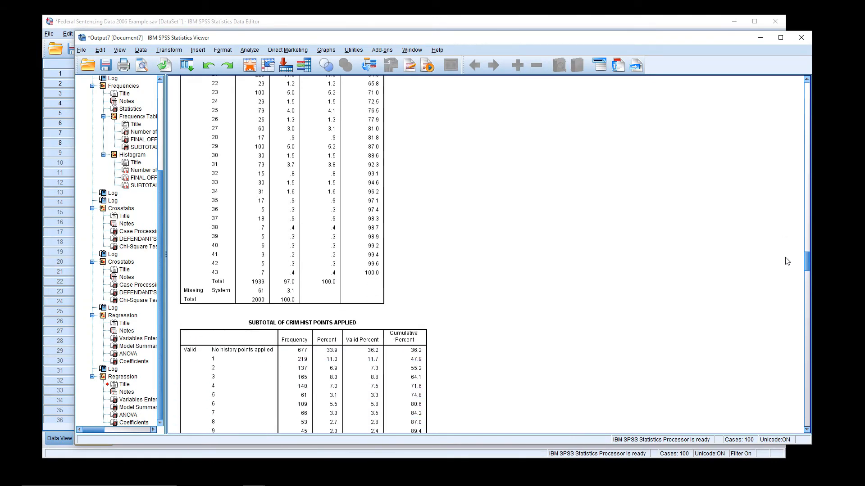
scroll(787, 263, "down", 3)
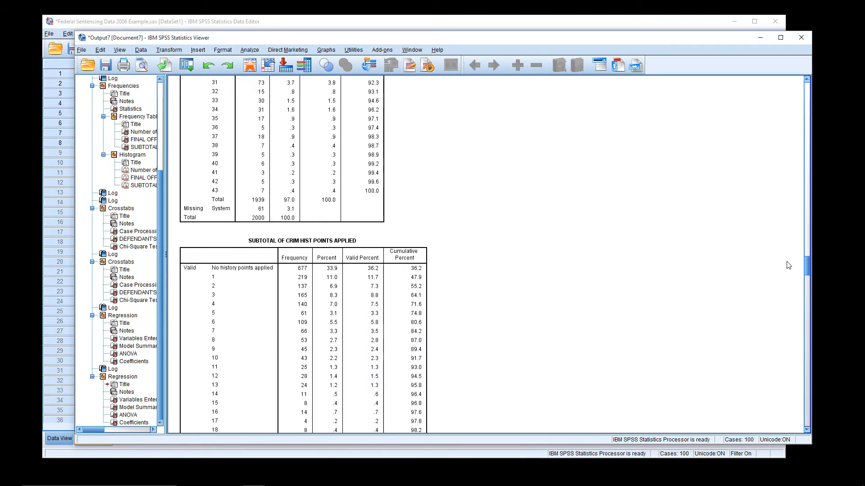
scroll(788, 265, "down", 1)
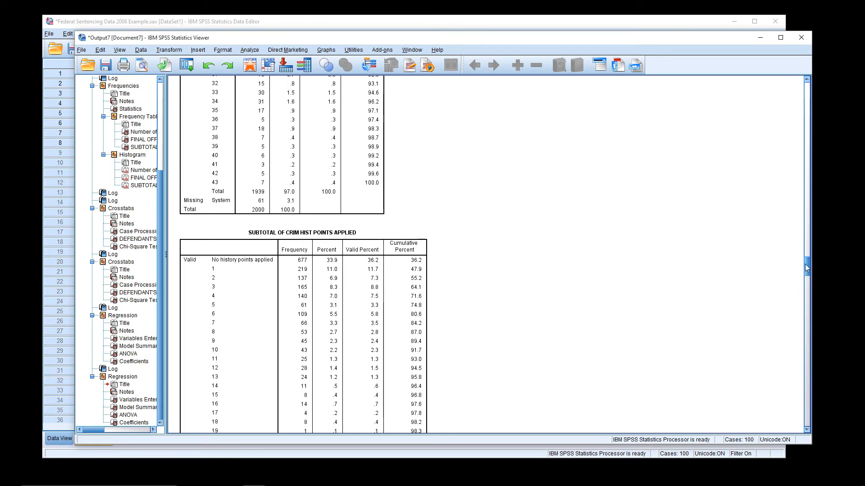
Return to the multiple regression's Coefficients table and compare the B values and significance of gender, offense level and criminal history.
left_click_drag(807, 269, 806, 421)
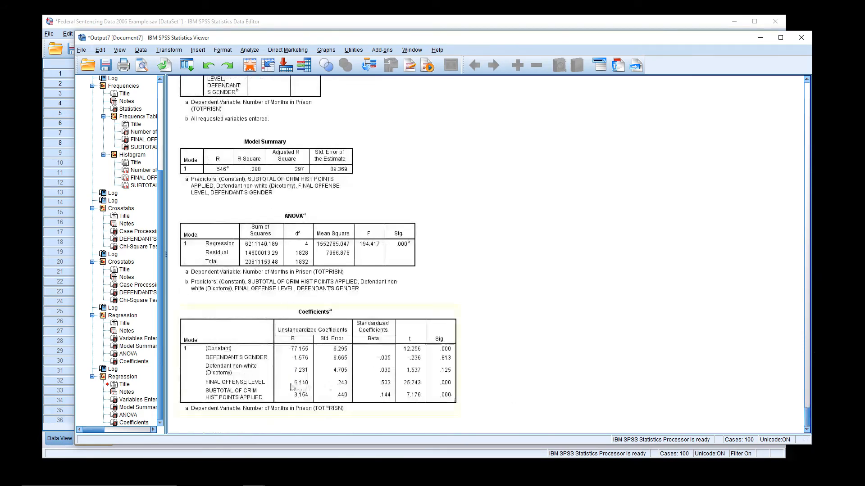
left_click(309, 387)
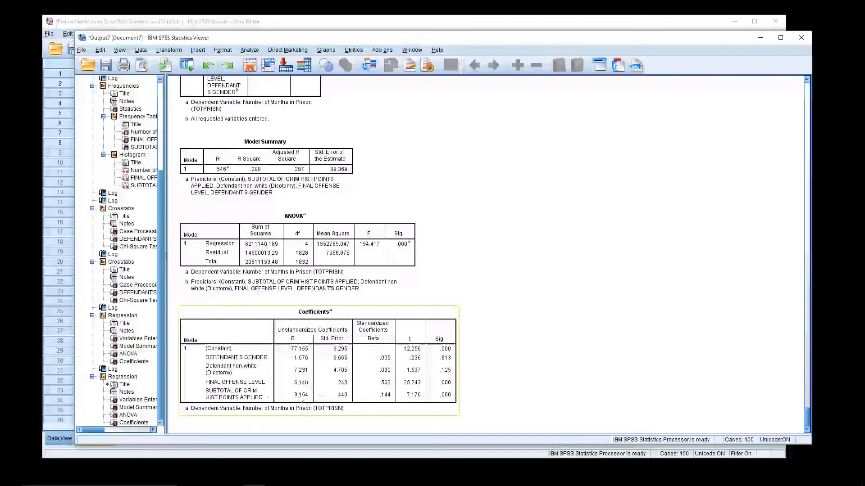
left_click(539, 406)
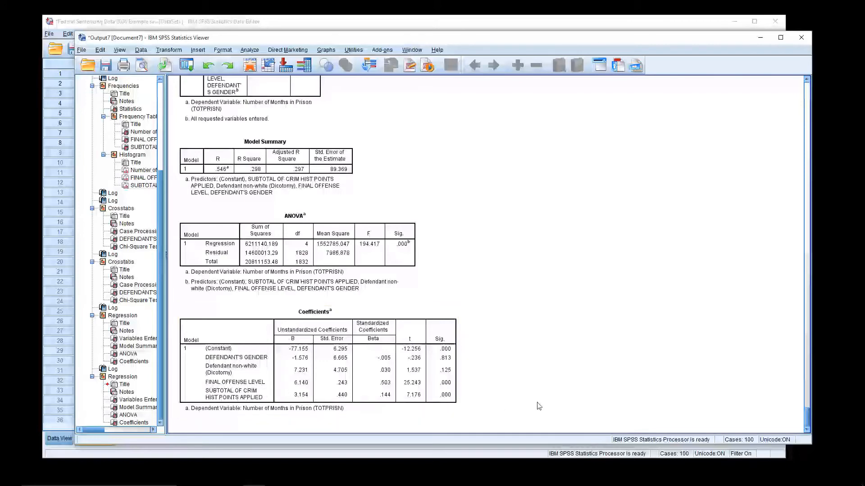
left_click(300, 360)
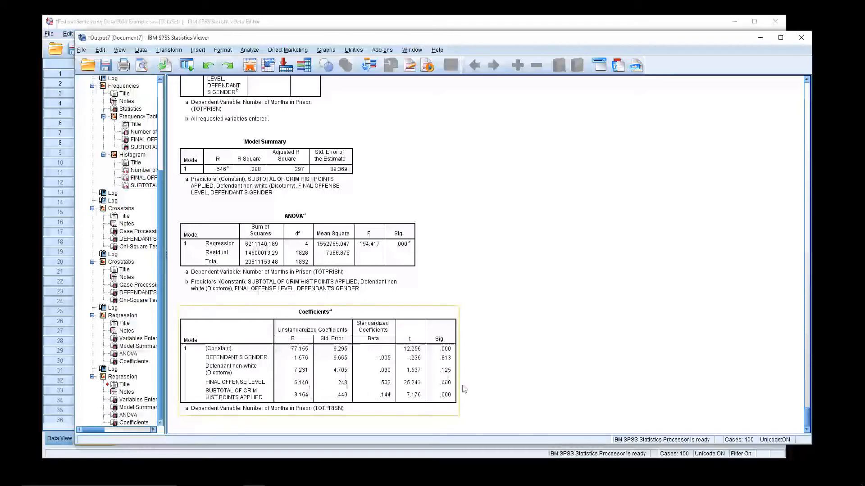
left_click(587, 365)
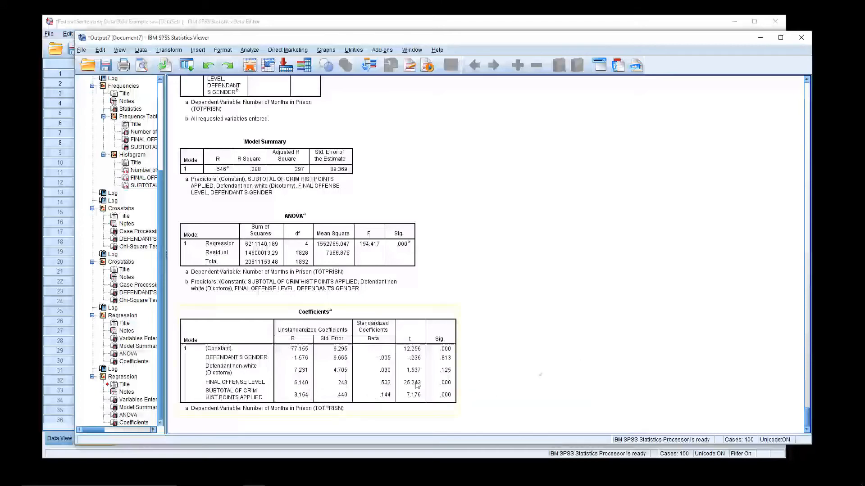
left_click(302, 394)
left_click(310, 385)
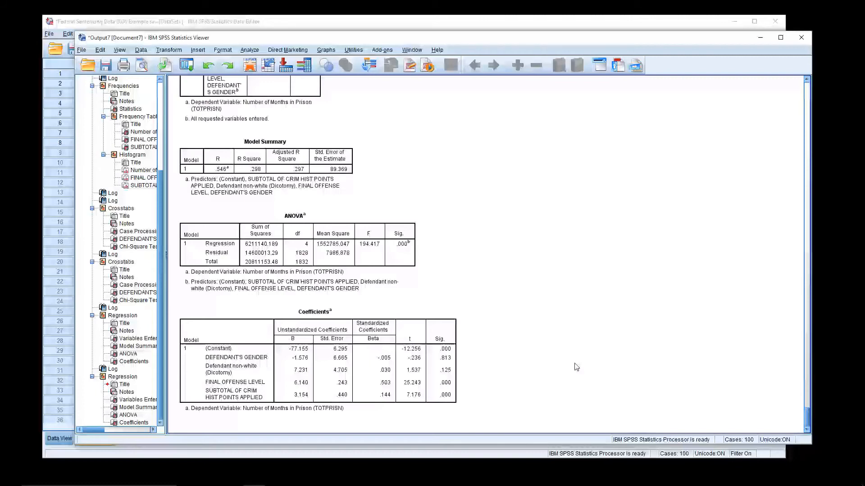
Run a binary logistic regression with InOut as the dependent variable and DGender as the only covariate, using the Enter method.
left_click(681, 30)
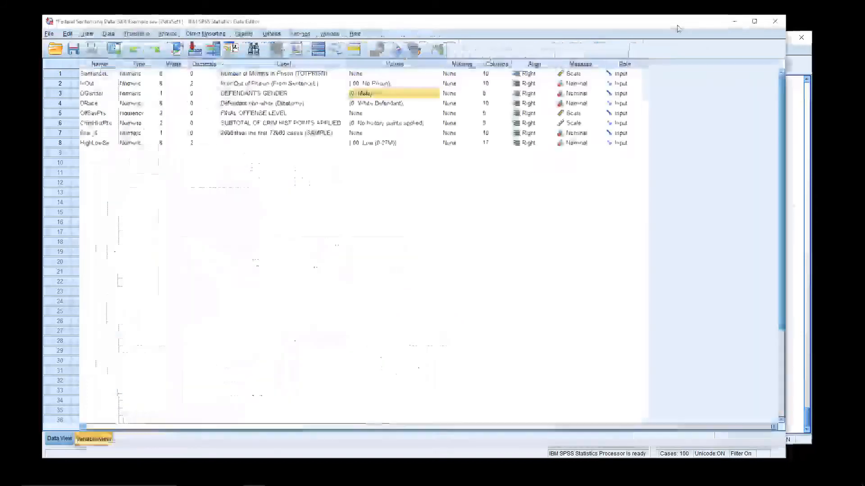
left_click(167, 34)
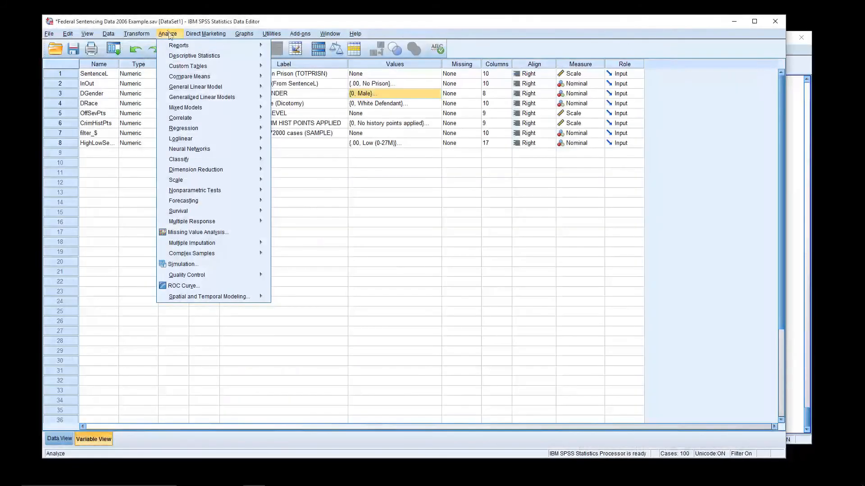
mouse_move(208, 138)
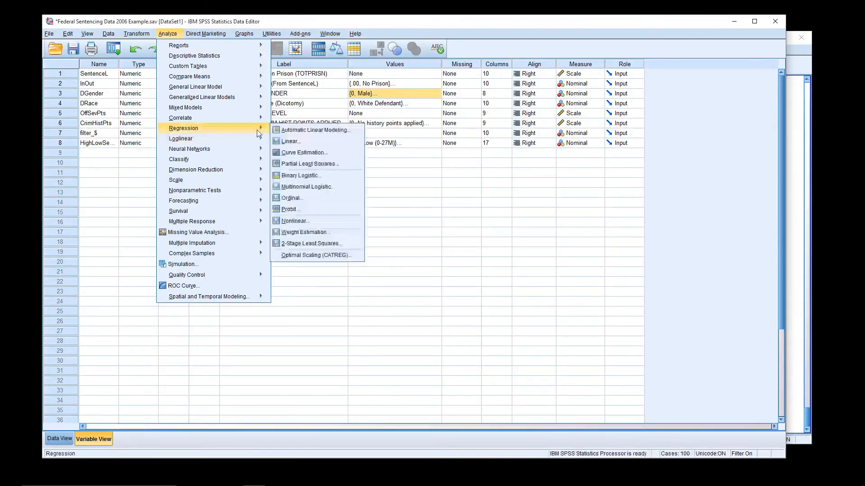
mouse_move(254, 128)
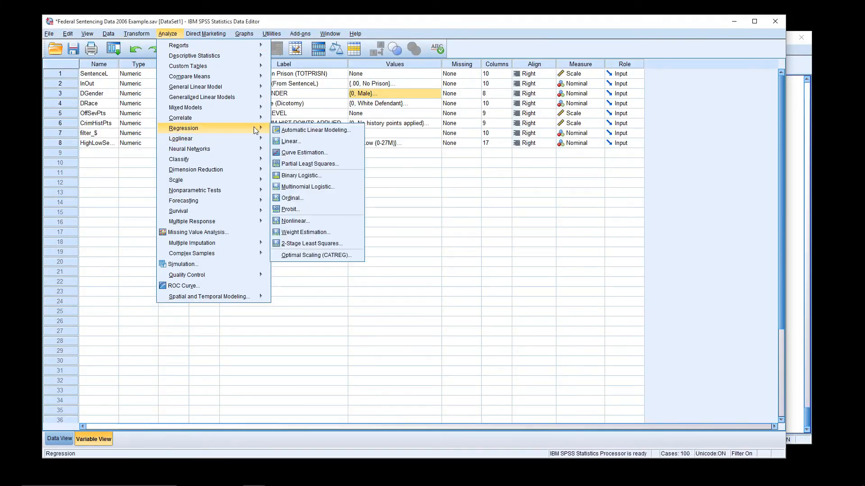
left_click(308, 180)
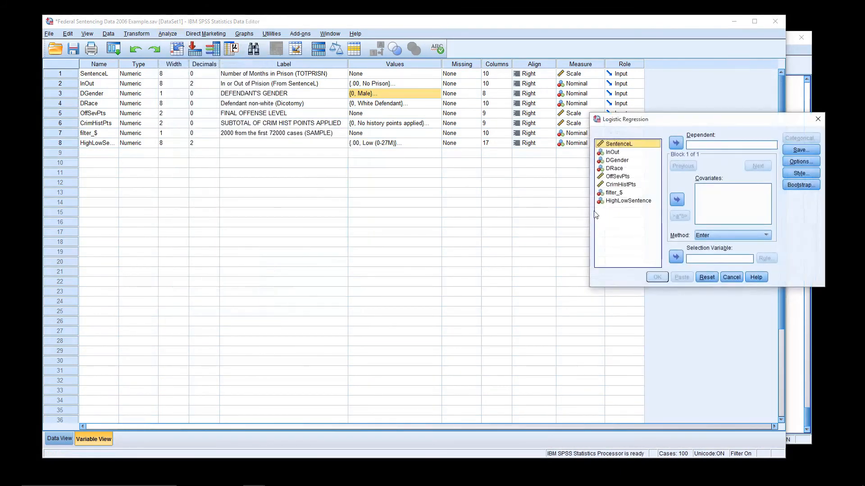
left_click_drag(669, 121, 640, 122)
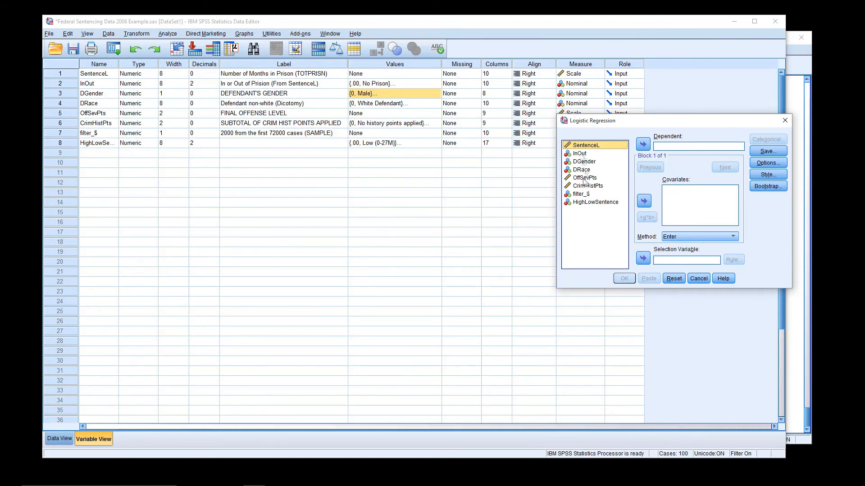
left_click(584, 154)
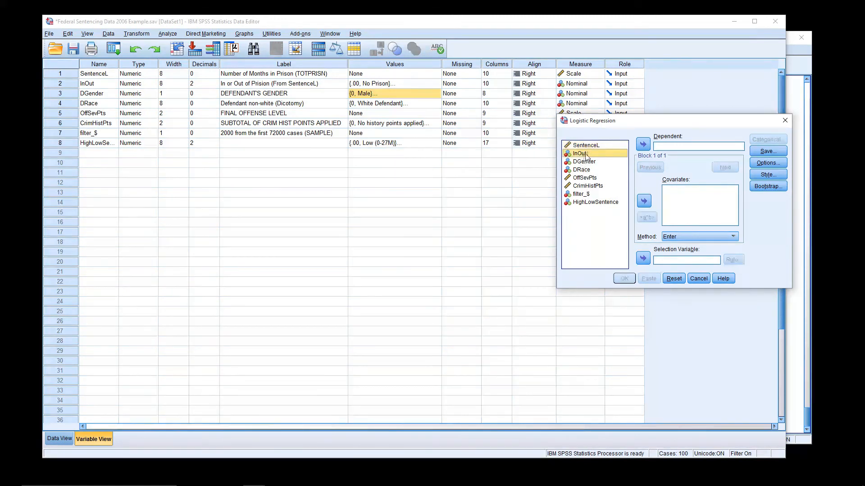
left_click(642, 145)
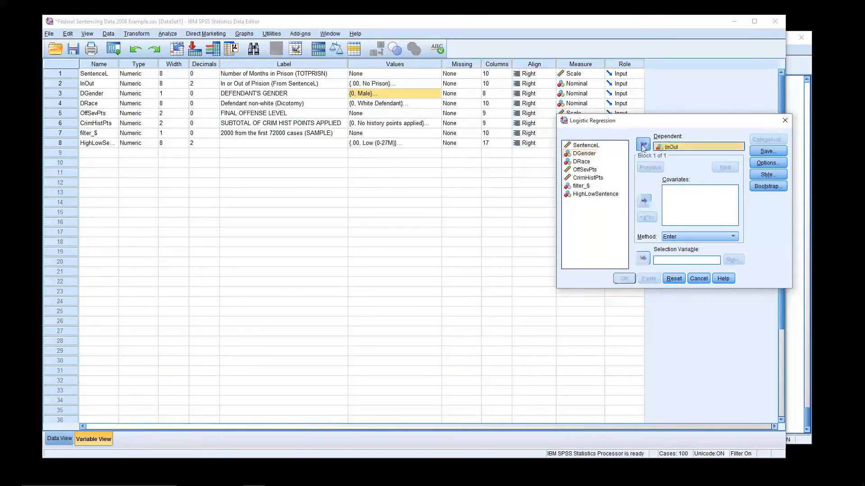
left_click(585, 153)
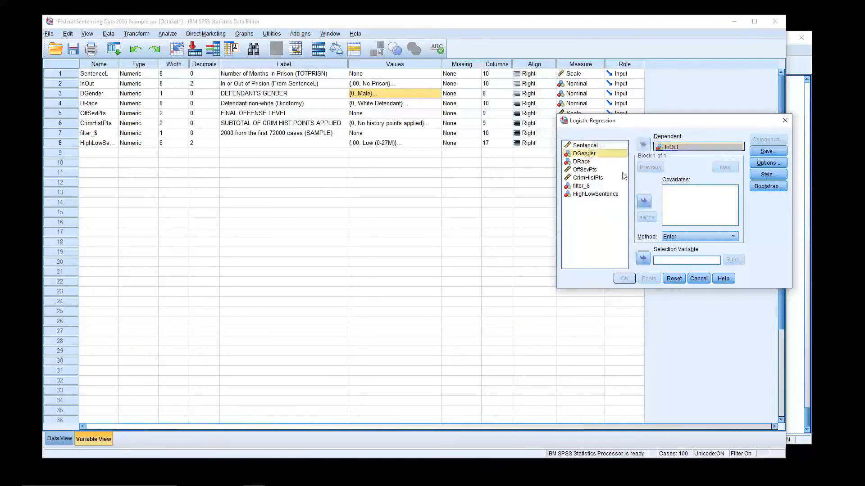
left_click(644, 201)
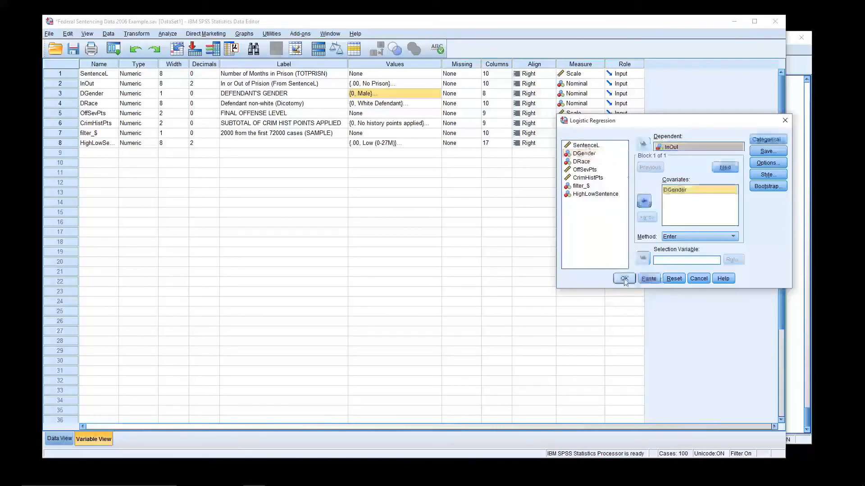
left_click(625, 279)
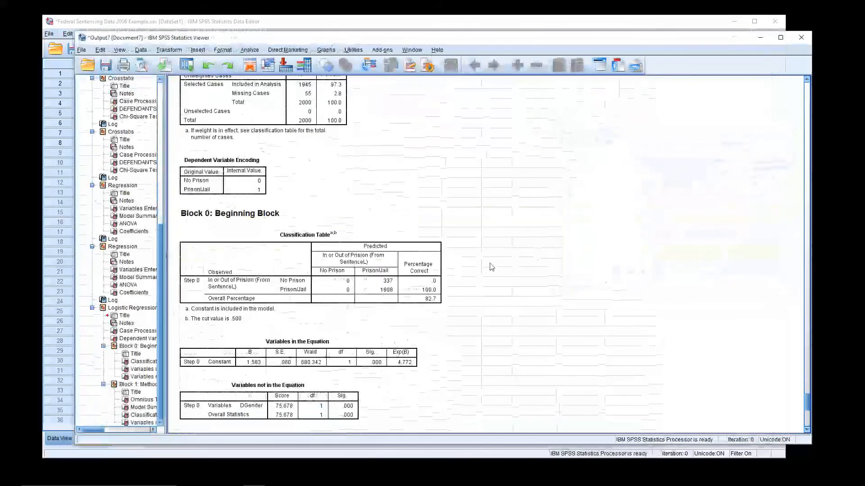
Examine the gender-only logistic regression output from the Case Processing Summary through the Block 1 Model Summary, Classification Table and Variables in the Equation.
scroll(306, 227, "up", 3)
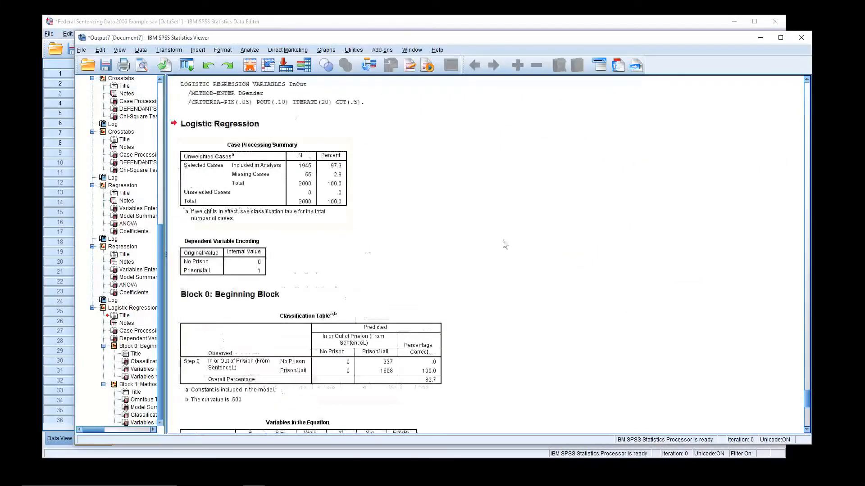
scroll(502, 244, "down", 2)
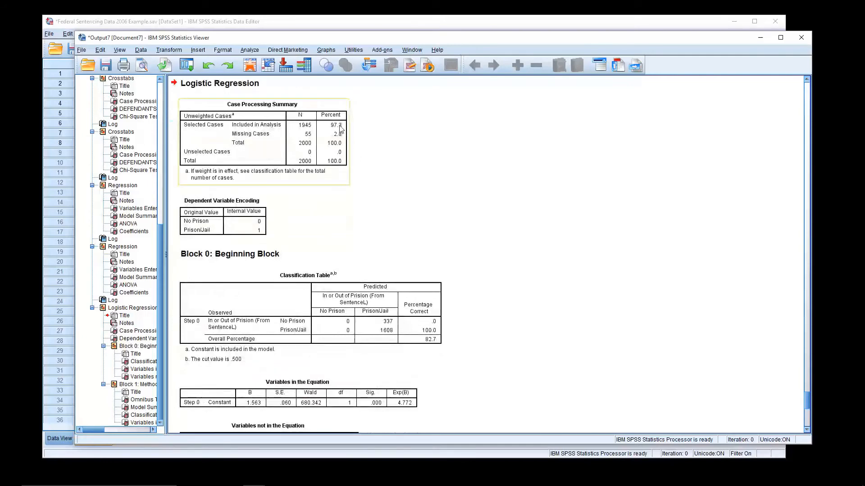
scroll(478, 199, "down", 5)
scroll(480, 198, "down", 3)
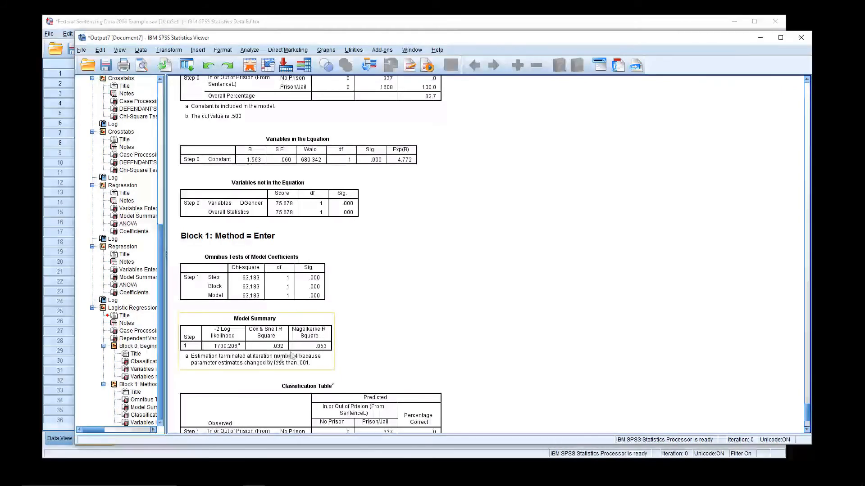
scroll(465, 329, "down", 3)
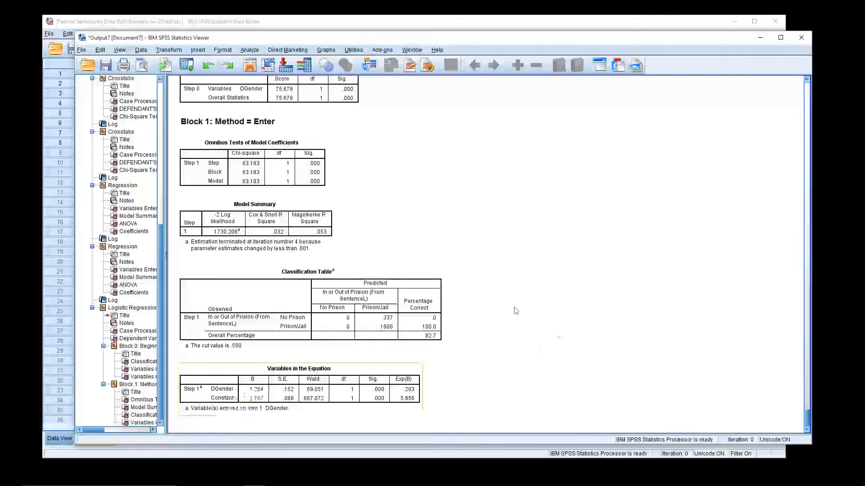
Add DRace, OffSevPts and CrimHistPts to DGender as covariates in the InOut binary logistic regression and run it.
left_click(171, 50)
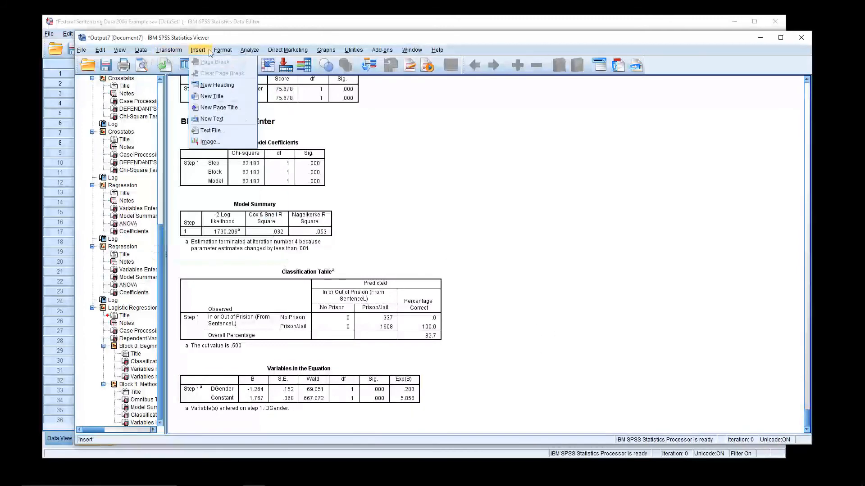
mouse_move(249, 50)
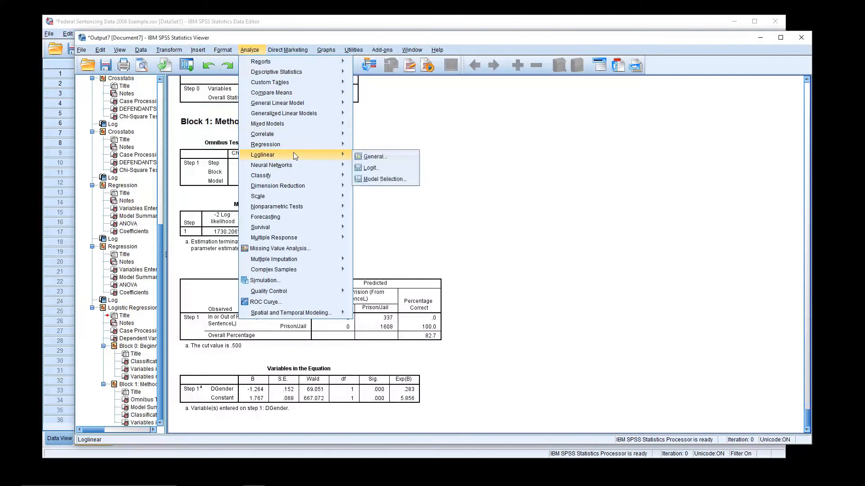
mouse_move(295, 144)
left_click(380, 191)
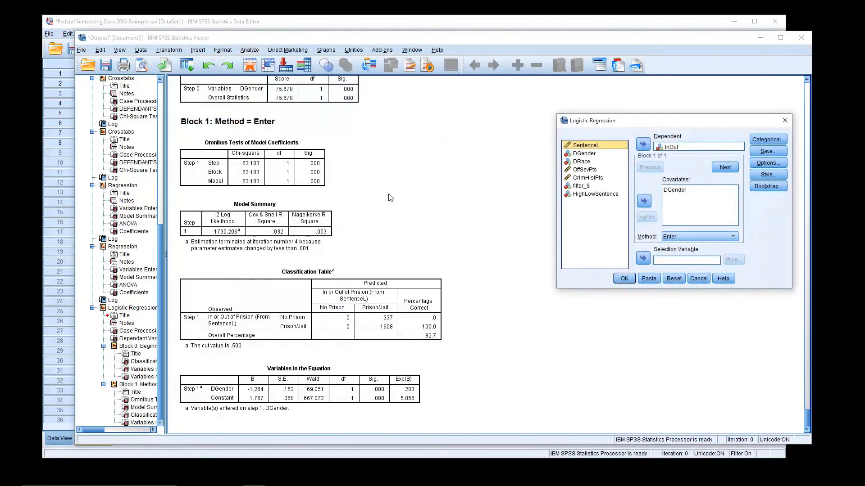
left_click(584, 162)
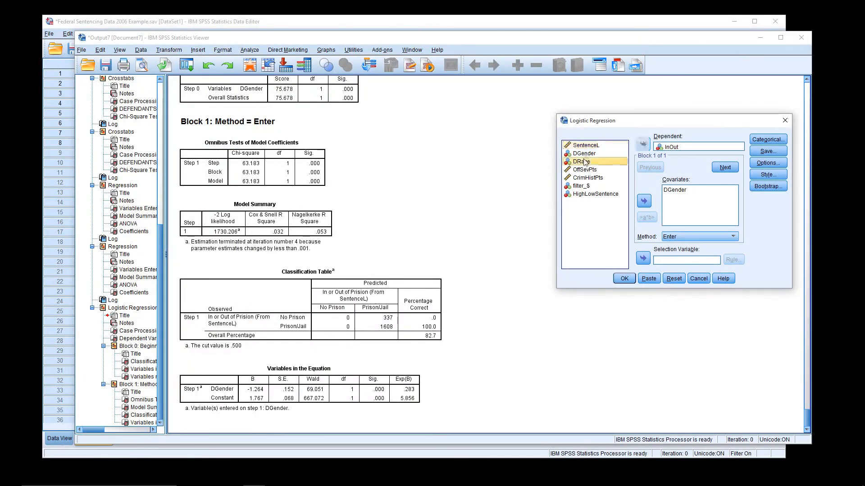
left_click_drag(584, 170, 585, 178)
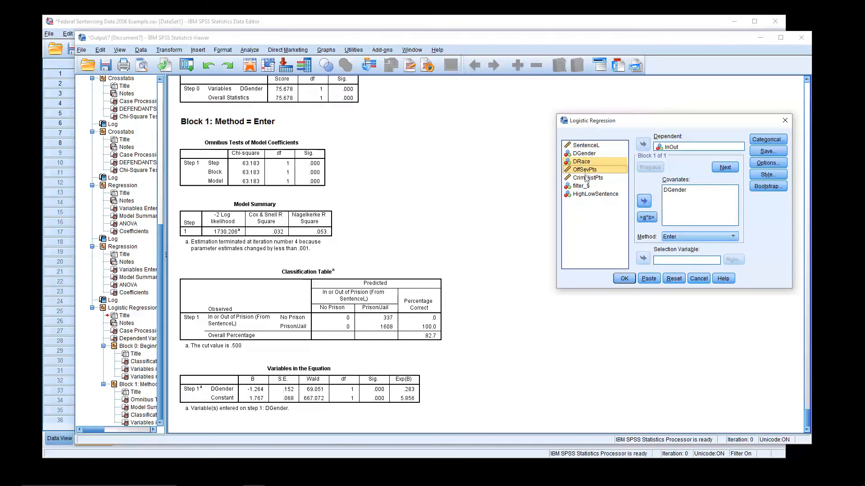
left_click(644, 201)
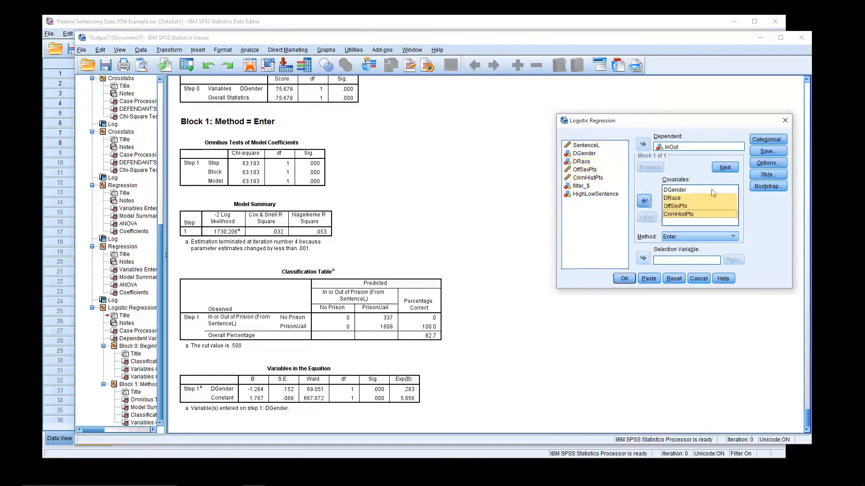
left_click(624, 278)
Examine the four-predictor logistic regression's Block 1 tables, including the Nagelkerke R Square, classification percentages and each covariate's B, significance and Exp(B).
scroll(550, 284, "down", 2)
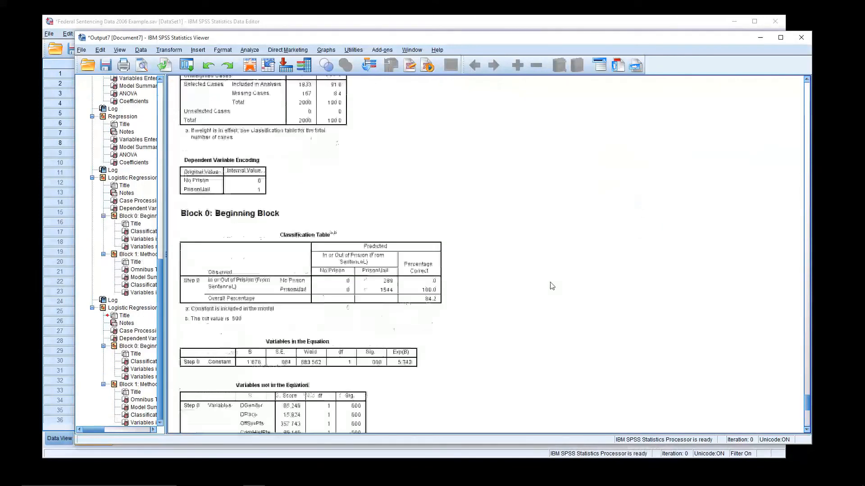
scroll(552, 286, "down", 4)
scroll(471, 299, "down", 6)
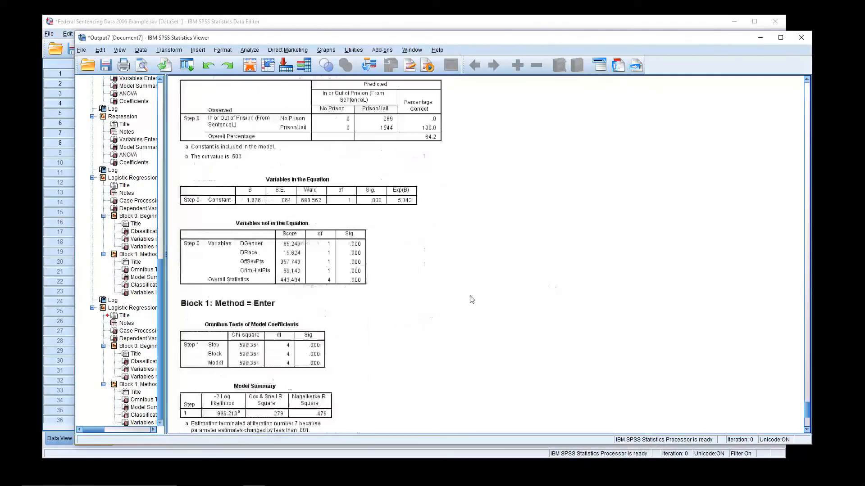
scroll(442, 308, "down", 2)
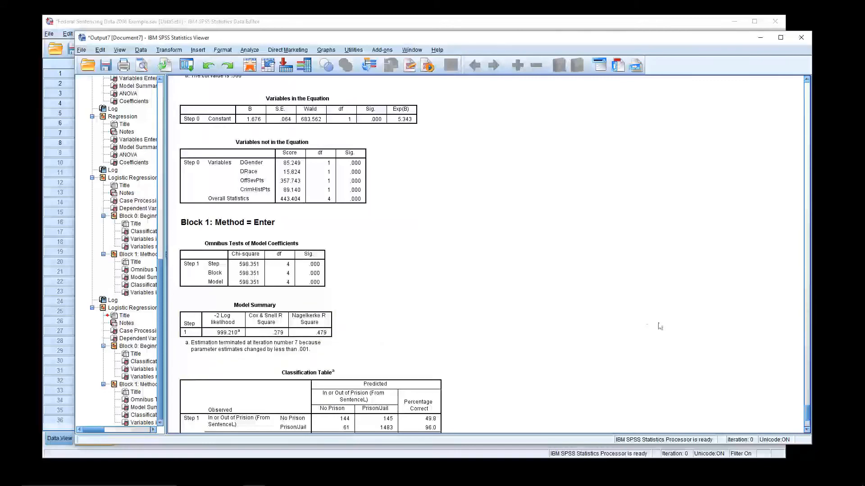
scroll(655, 328, "down", 5)
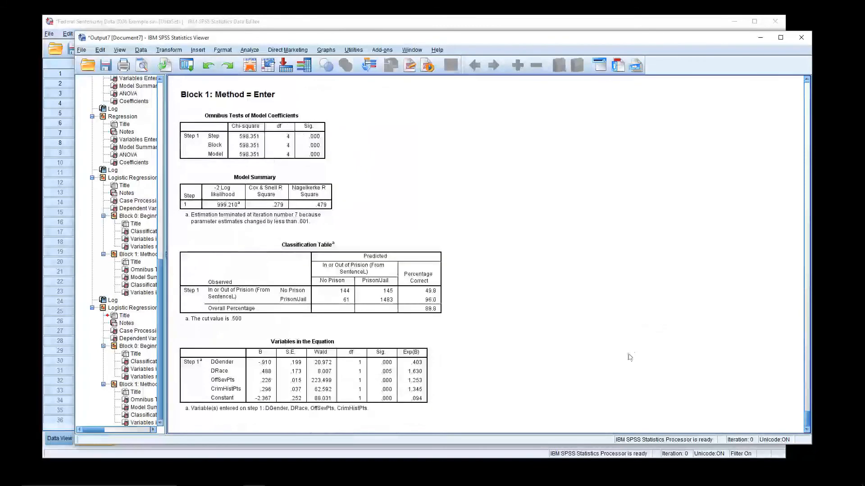